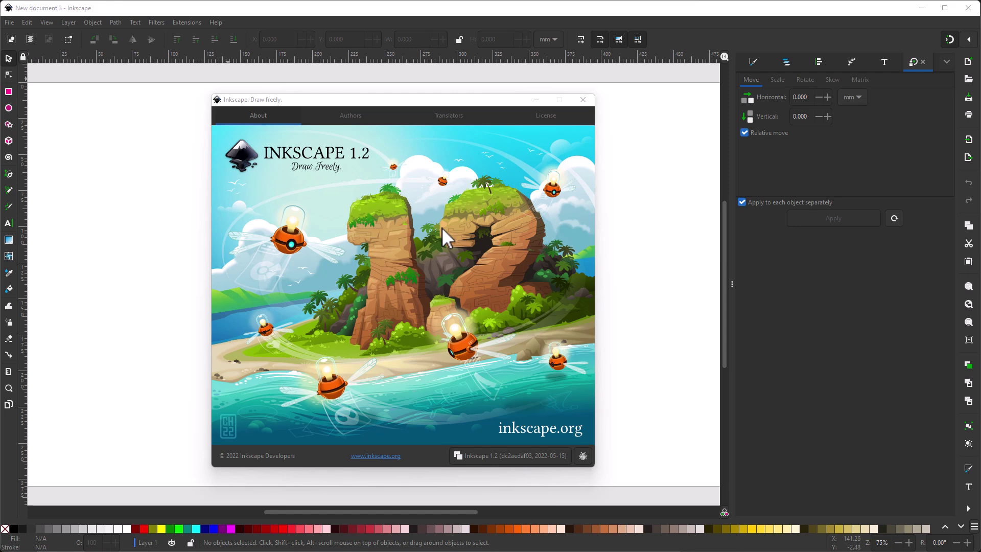
# Move the About Inkscape window slightly to the right.
pyautogui.moveTo(332, 103); pyautogui.dragTo(338, 104)
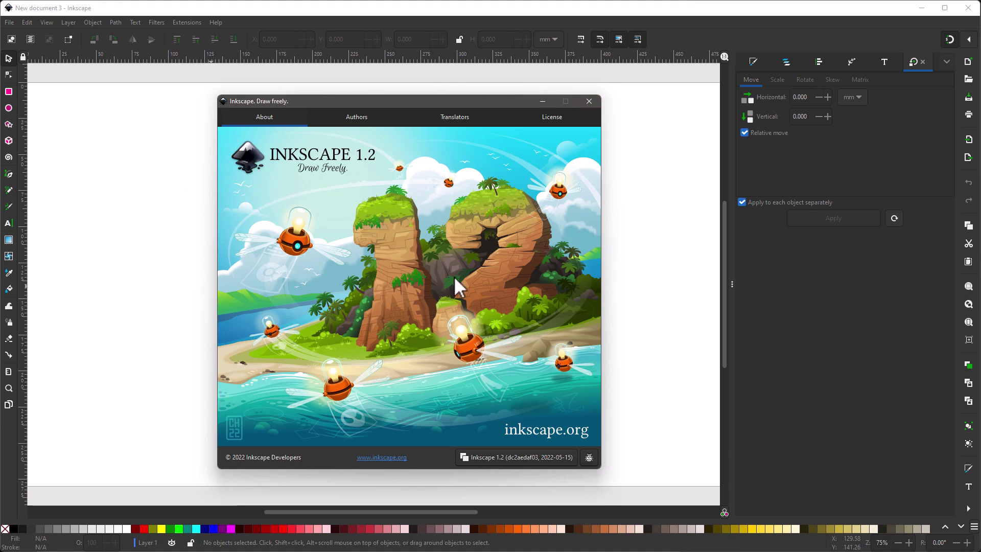
# Close the About window and draw a small six-cornered hexagon near the page's top-left.
pyautogui.click(590, 102)
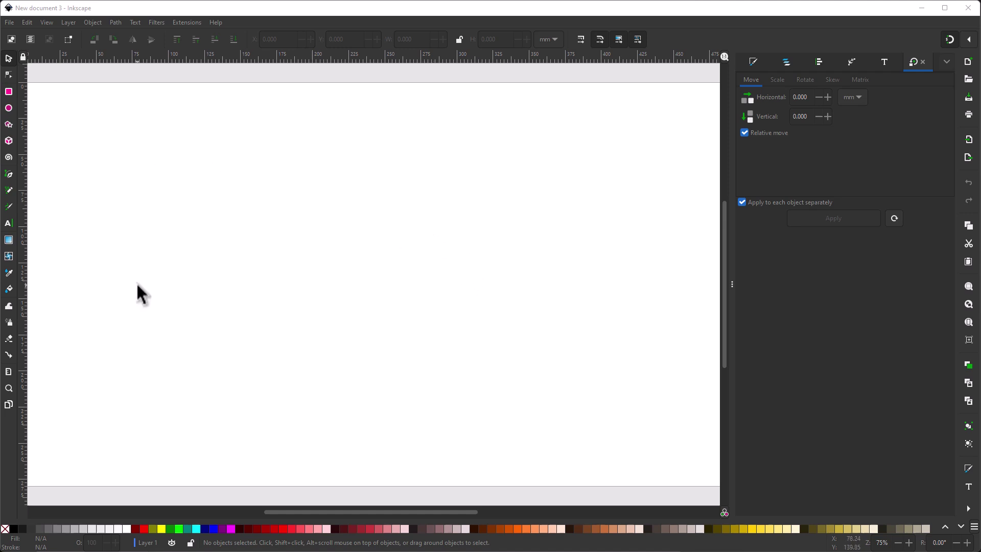
pyautogui.click(8, 123)
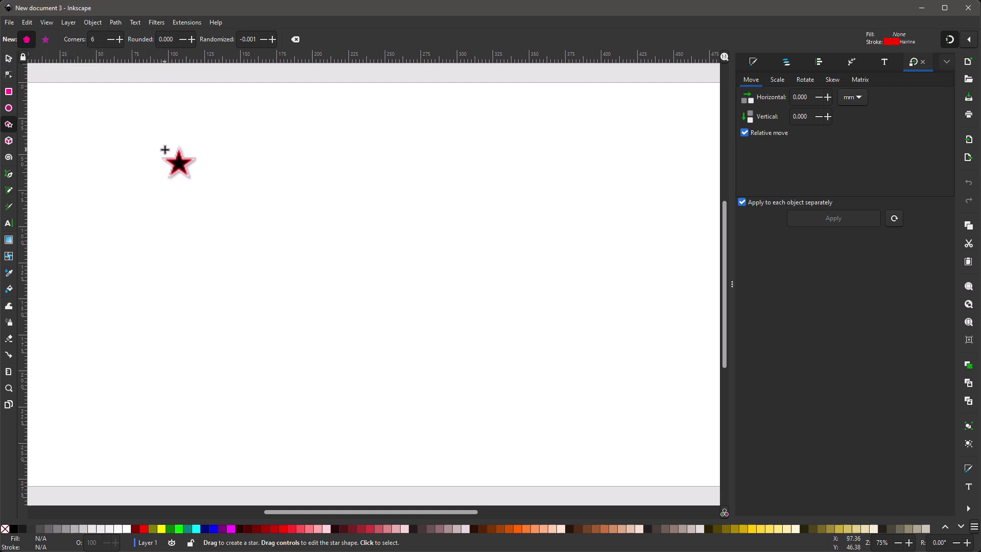
pyautogui.moveTo(157, 149)
pyautogui.mouseDown()
pyautogui.moveTo(179, 187)
pyautogui.moveTo(221, 206)
pyautogui.moveTo(197, 214)
pyautogui.moveTo(170, 197)
pyautogui.moveTo(169, 165)
pyautogui.mouseUp()
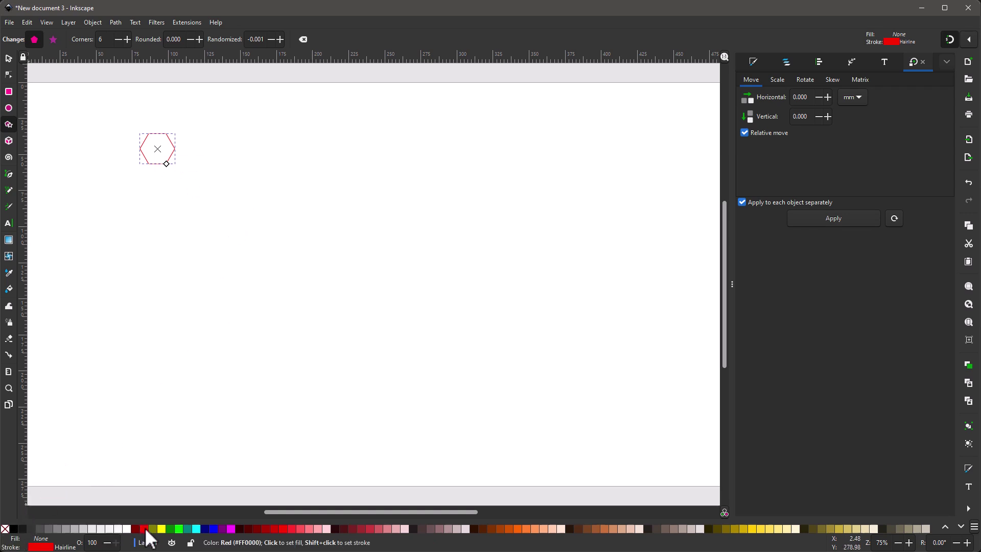
# Remove the hexagon's fill and give its outline a teal colour.
pyautogui.click(146, 530)
pyautogui.click(195, 530)
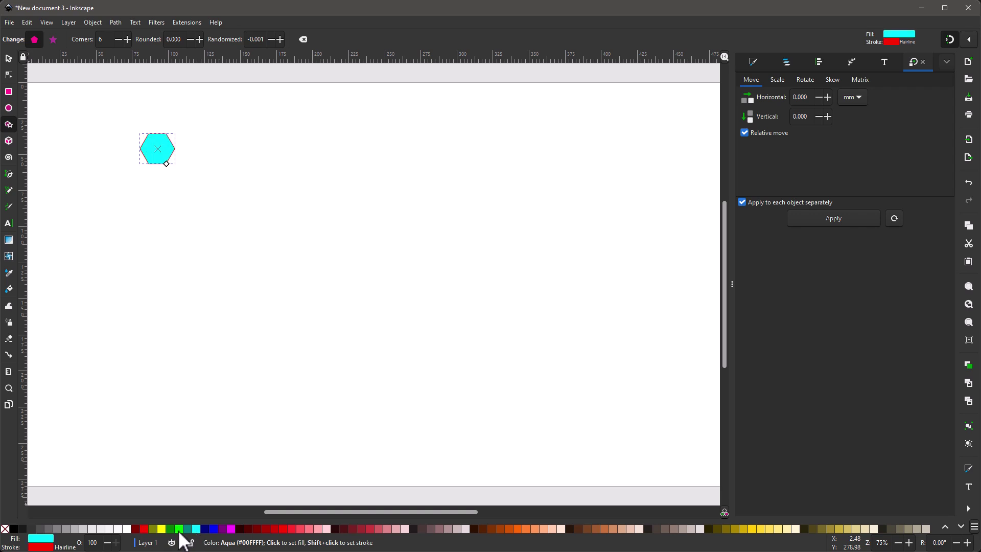
pyautogui.click(5, 529)
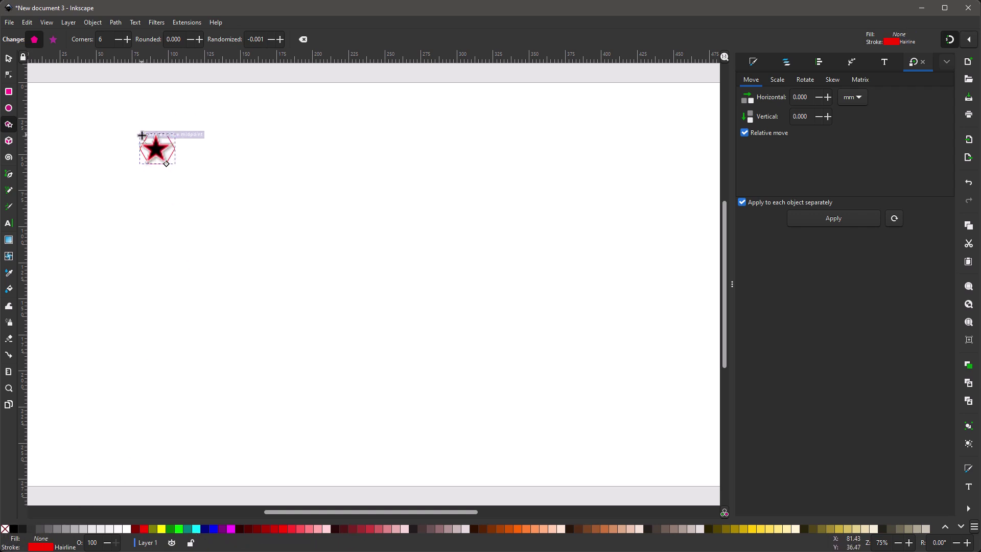
pyautogui.keyDown('shift'); pyautogui.click(212, 530); pyautogui.keyUp('shift')
pyautogui.keyDown('shift'); pyautogui.click(259, 530); pyautogui.keyUp('shift')
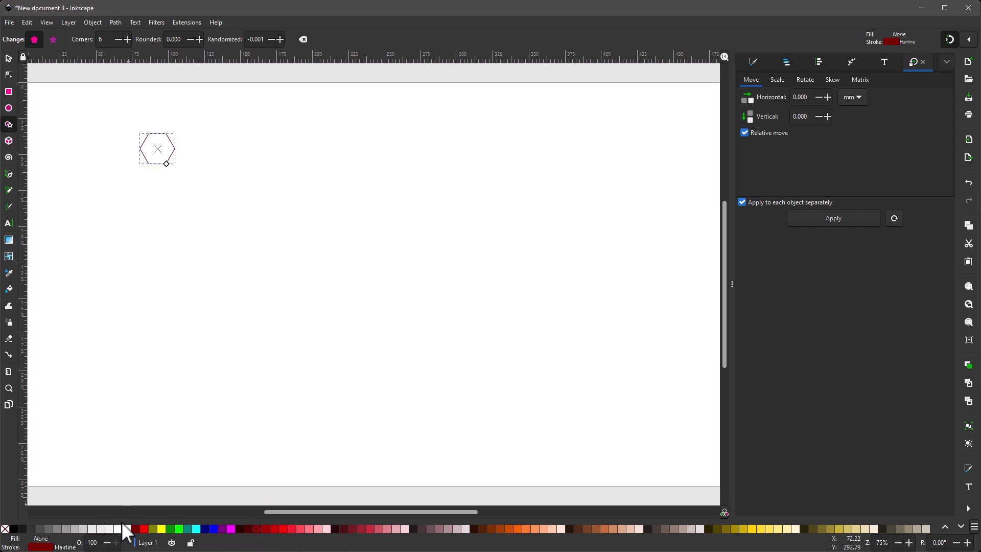
pyautogui.keyDown('shift'); pyautogui.click(184, 529); pyautogui.keyUp('shift')
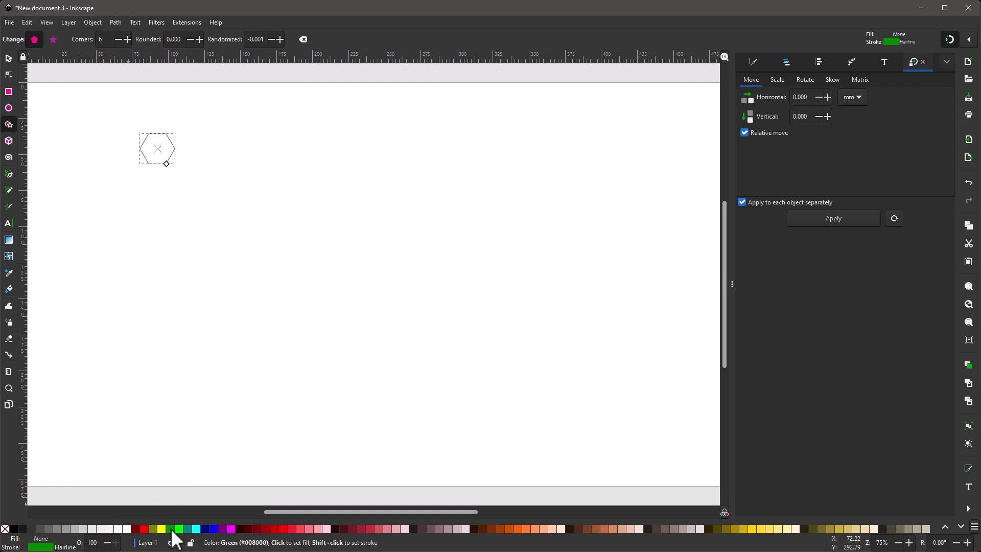
# Confirm the outline width is Hairline in Fill and Stroke, then return to the Selector tool.
pyautogui.click(66, 546)
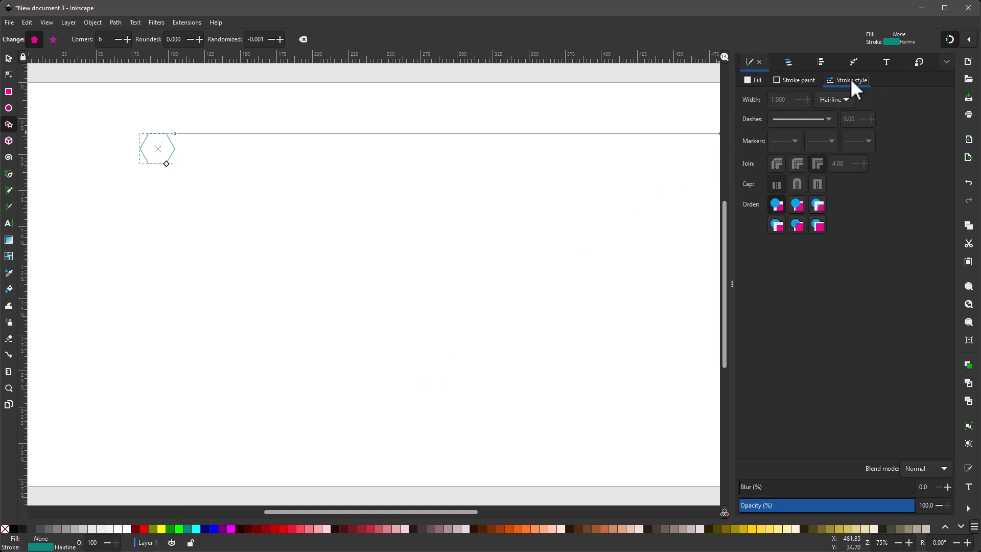
pyautogui.click(841, 99)
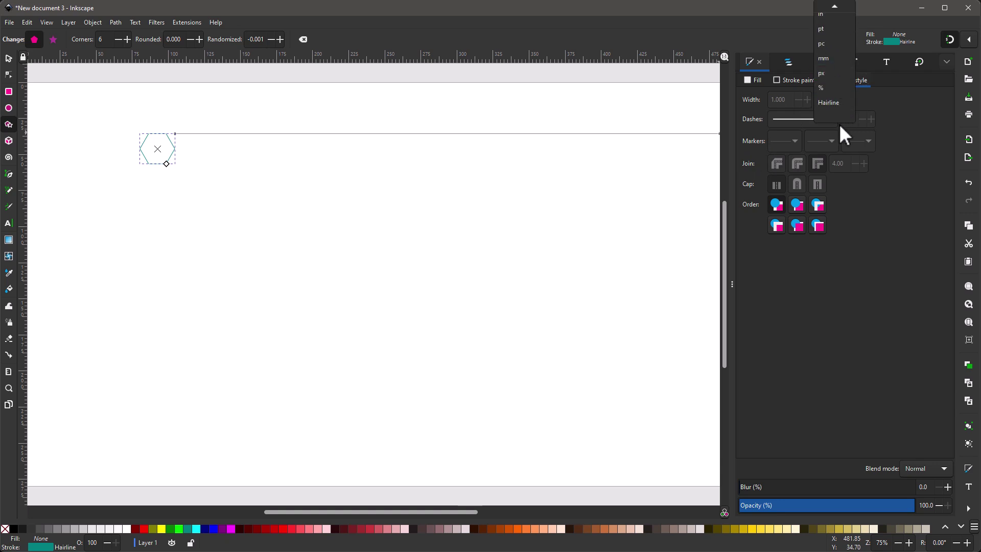
pyautogui.click(828, 100)
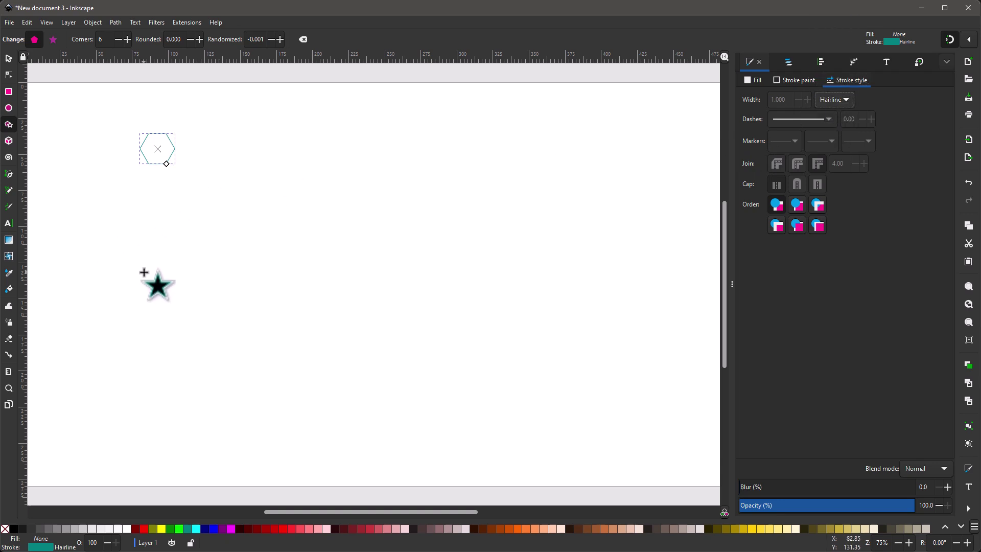
pyautogui.click(8, 58)
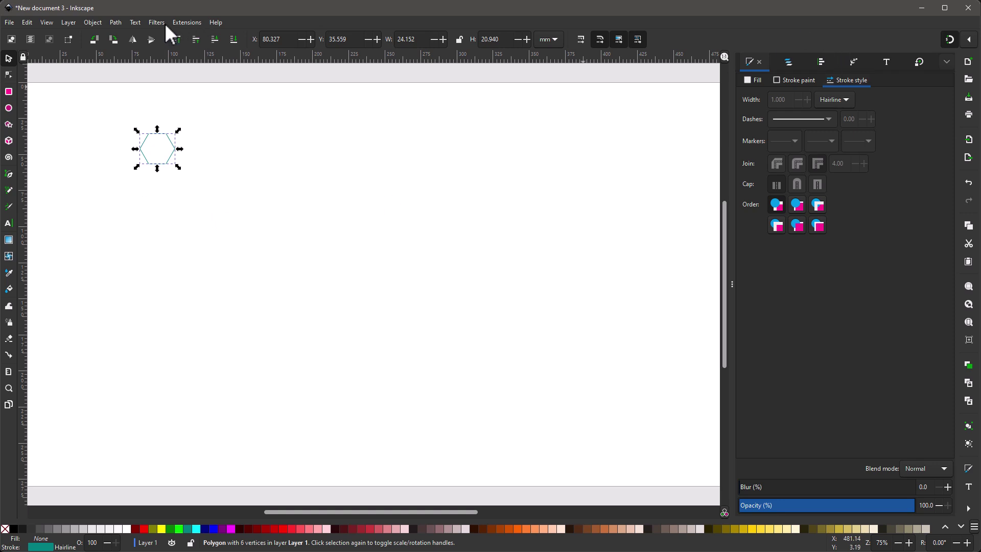
# Add the Tiling path effect to the hexagon through the Path Effects panel.
pyautogui.click(116, 23)
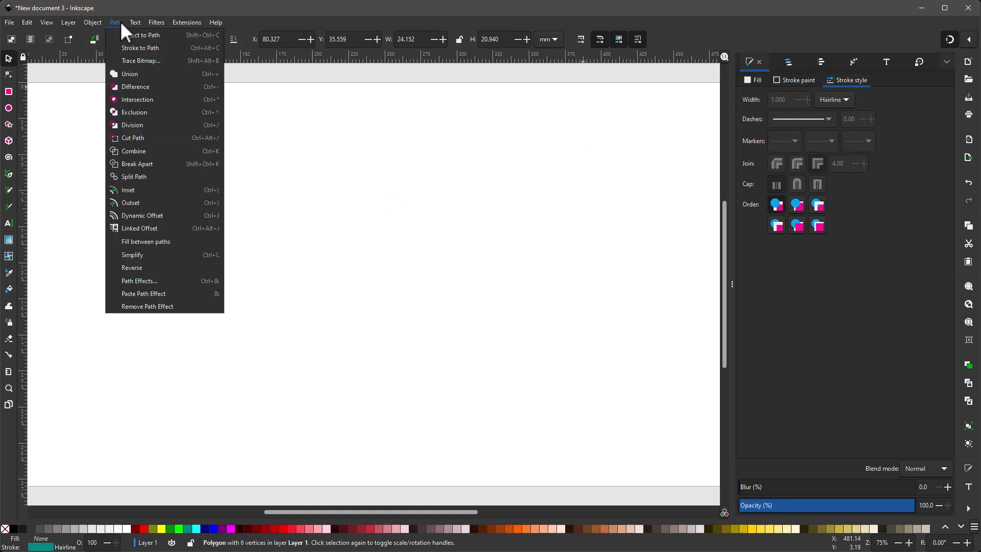
pyautogui.click(155, 280)
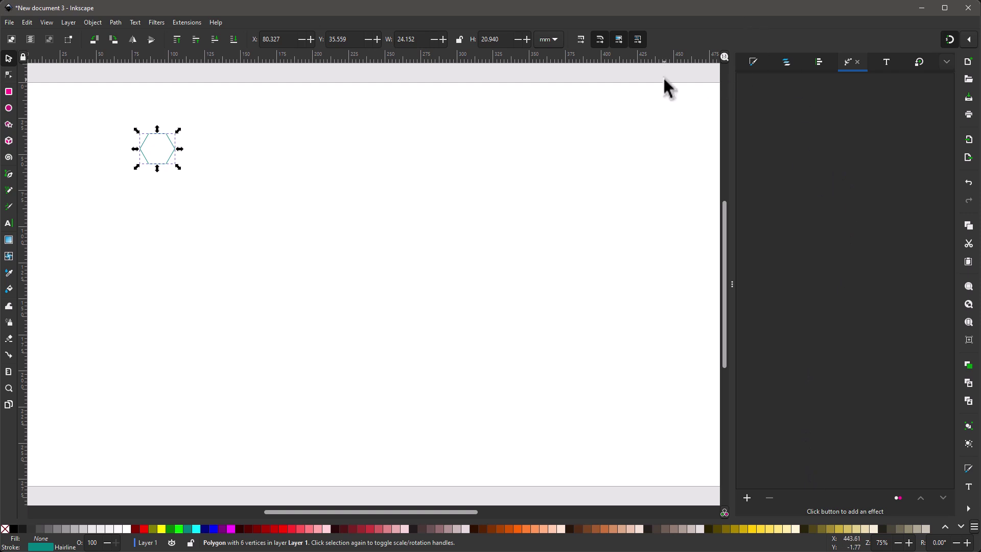
pyautogui.click(745, 497)
pyautogui.scroll(-2, 589, 352)
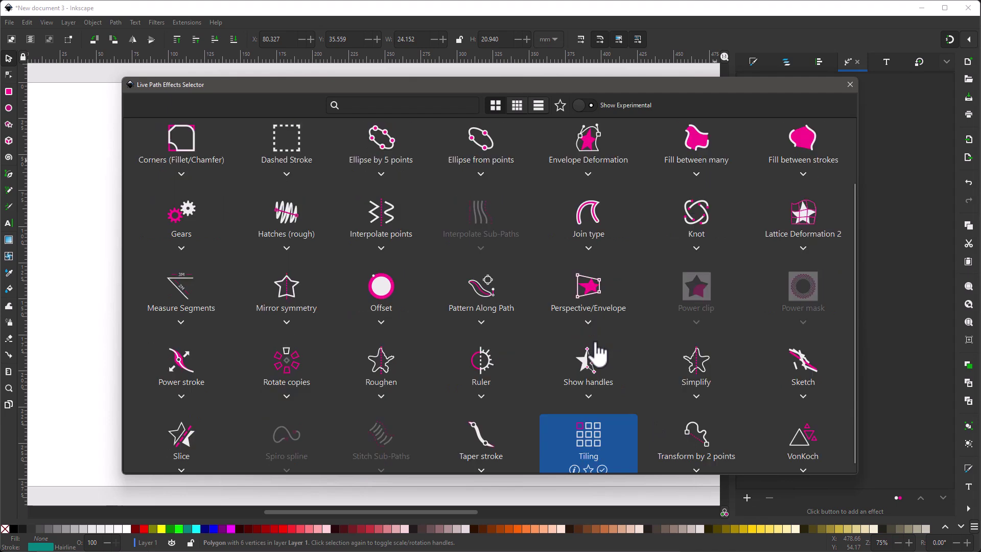
pyautogui.click(595, 453)
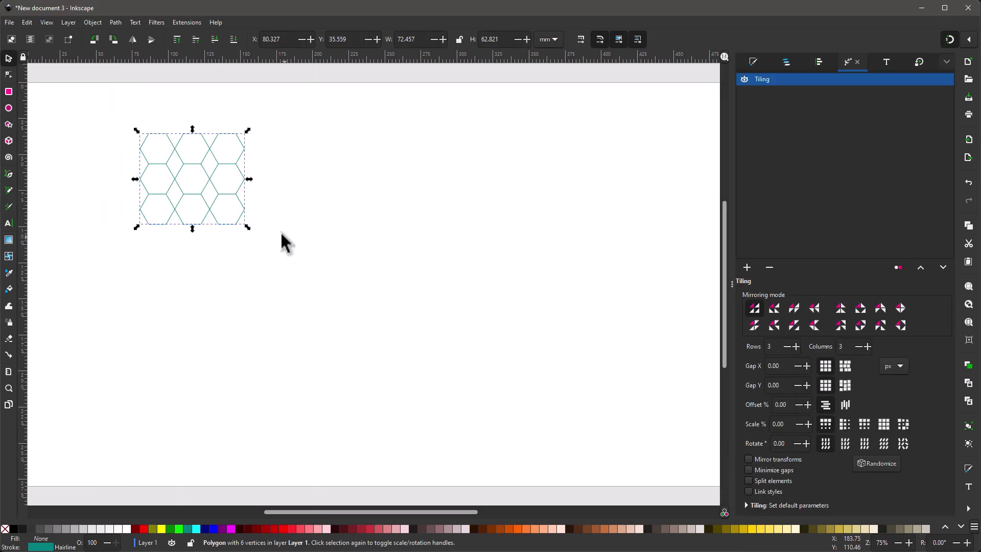
# Raise the tiling to 9 rows and 9 columns.
pyautogui.click(795, 346)
pyautogui.click(795, 346)
pyautogui.click(795, 345)
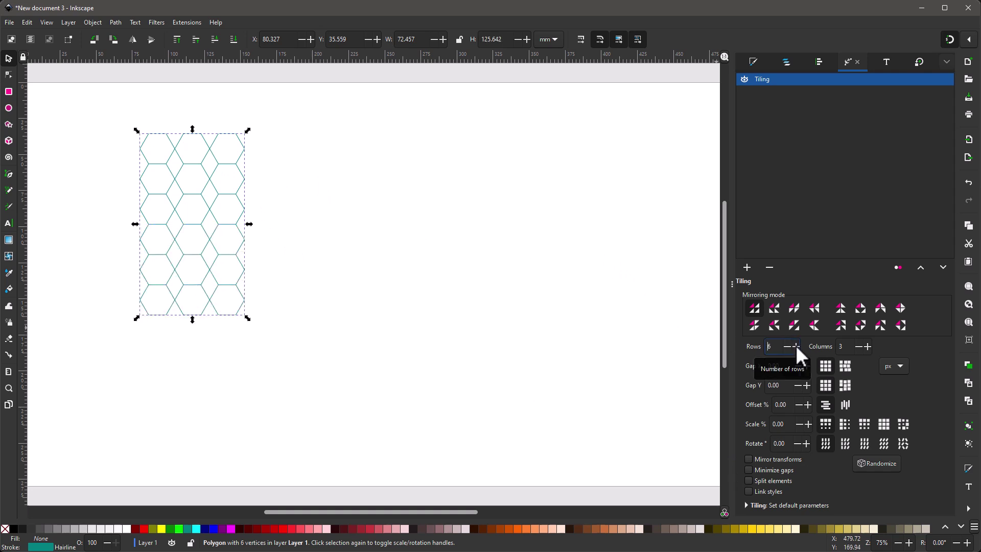
pyautogui.click(795, 346)
pyautogui.click(795, 346)
pyautogui.click(795, 346)
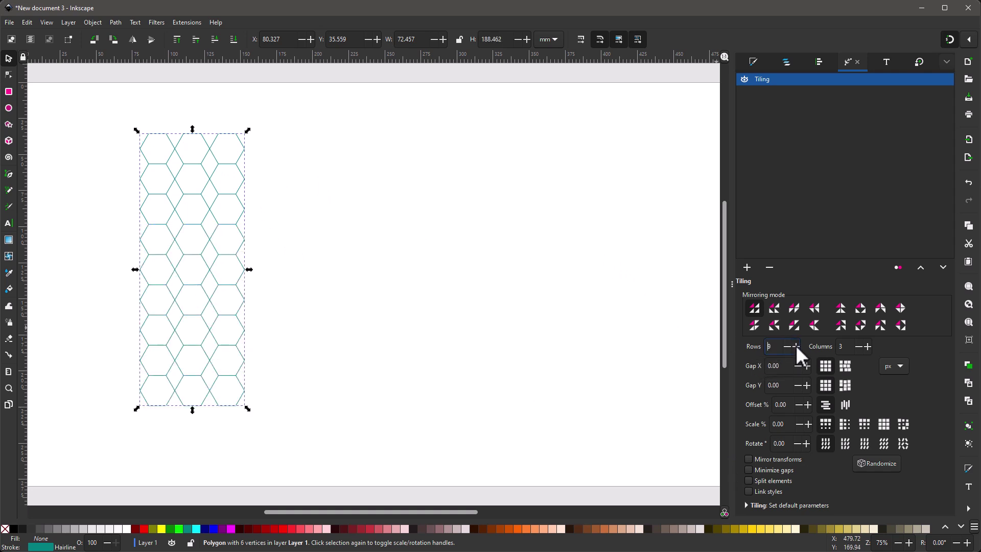
pyautogui.click(866, 346)
pyautogui.click(866, 346)
pyautogui.click(866, 346)
pyautogui.click(867, 346)
pyautogui.click(866, 346)
pyautogui.click(867, 346)
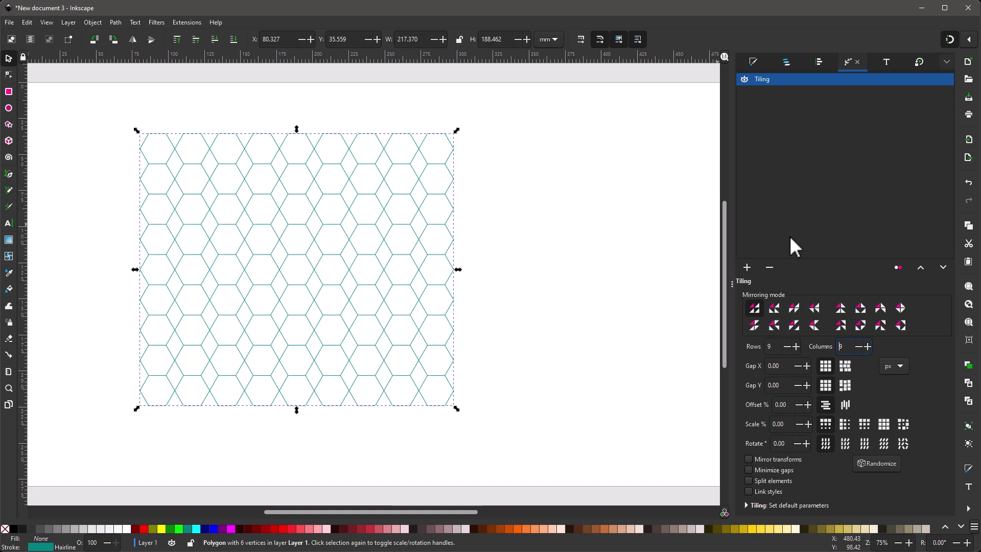
# Set the tile offset to 50% and stagger the offset by columns.
pyautogui.doubleClick(777, 404)
pyautogui.write('50')
pyautogui.press('Return')
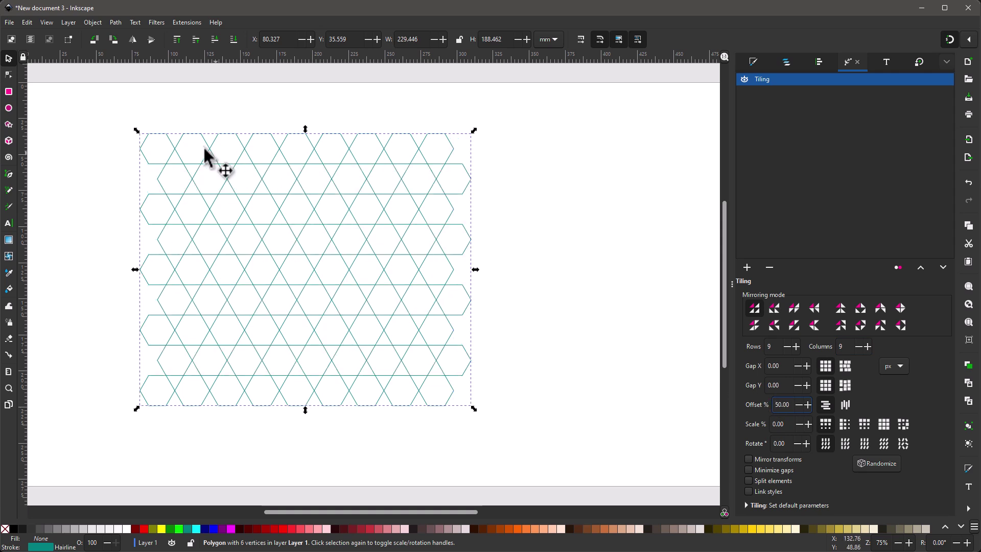
pyautogui.click(845, 405)
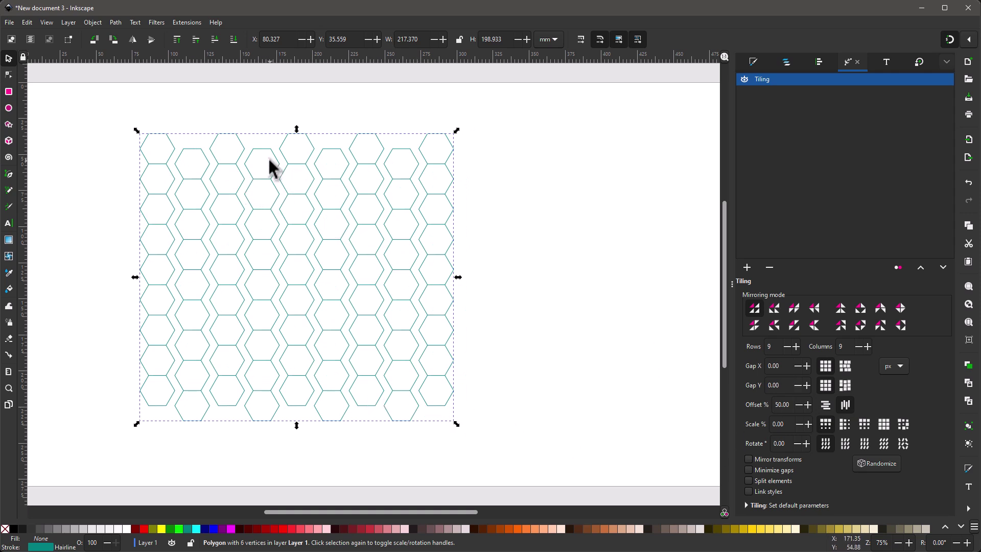
# Spread the hexagon rows apart and pull the columns together to a Gap X of -35.
pyautogui.click(806, 384)
pyautogui.click(806, 384)
pyautogui.click(806, 384)
pyautogui.click(806, 384)
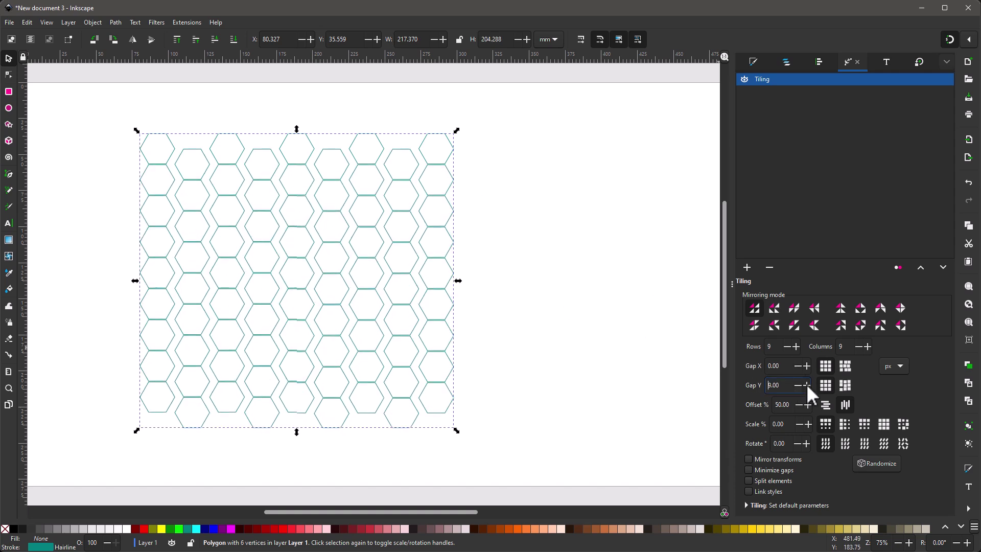
pyautogui.click(806, 384)
pyautogui.click(805, 384)
pyautogui.click(806, 384)
pyautogui.click(806, 384)
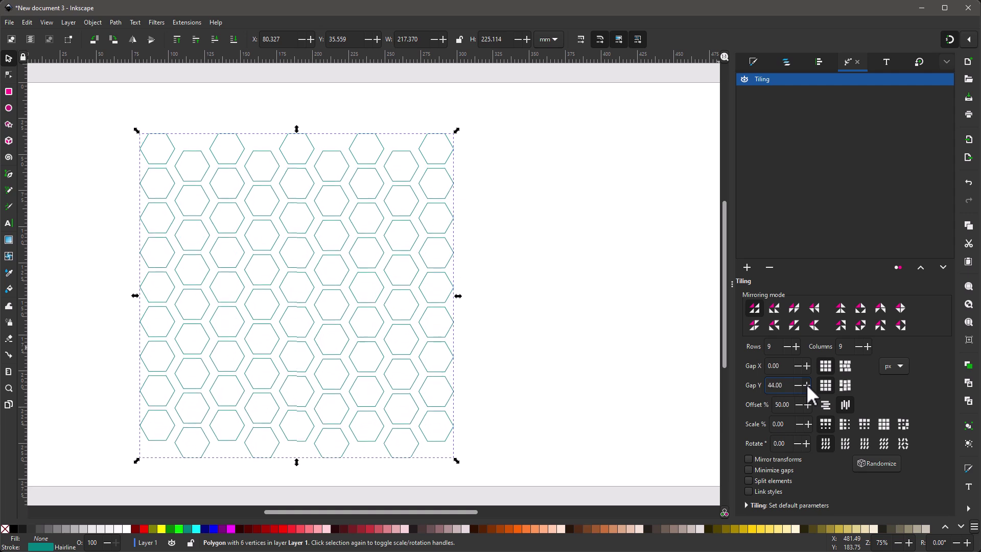
pyautogui.click(806, 384)
pyautogui.click(797, 366)
pyautogui.click(797, 367)
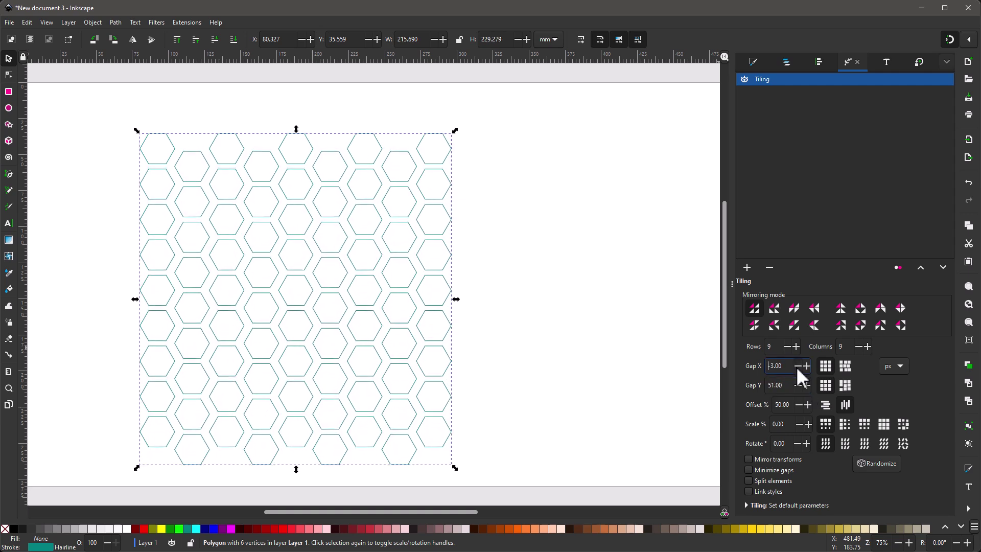
pyautogui.click(797, 366)
pyautogui.click(797, 367)
pyautogui.click(797, 366)
pyautogui.click(797, 367)
pyautogui.click(797, 366)
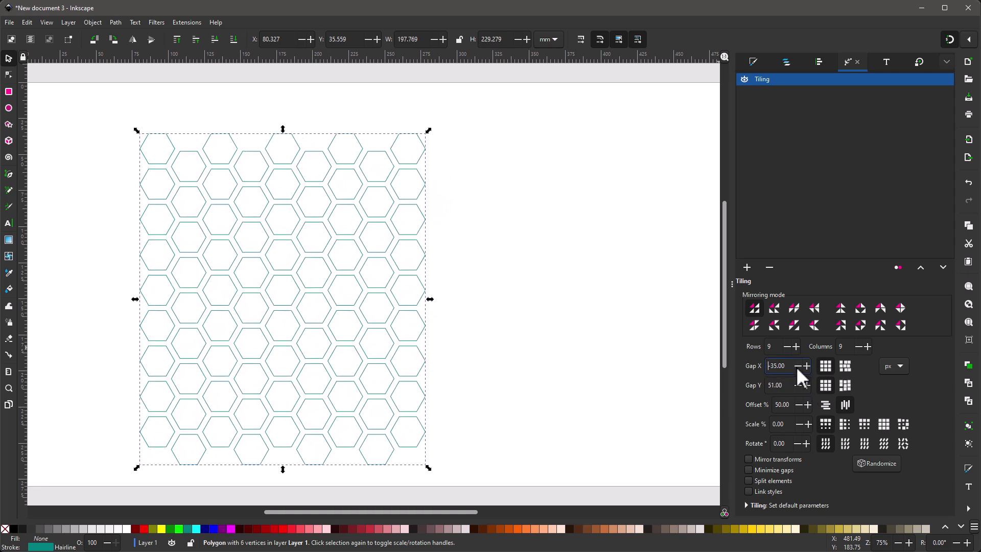
# Widen the row gap to 55 and increase the columns from 9 to 11.
pyautogui.click(807, 384)
pyautogui.click(807, 384)
pyautogui.click(808, 384)
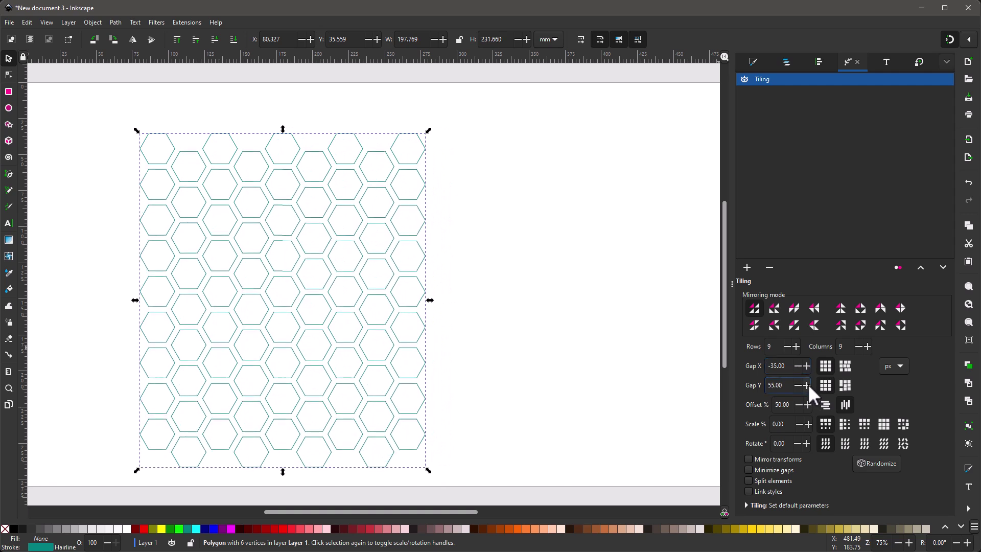
pyautogui.click(807, 384)
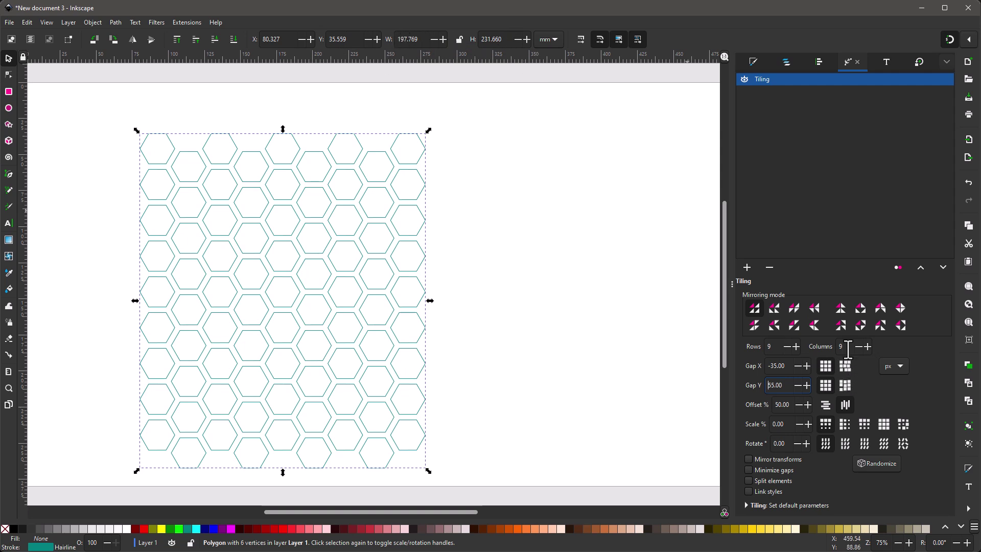
pyautogui.click(867, 347)
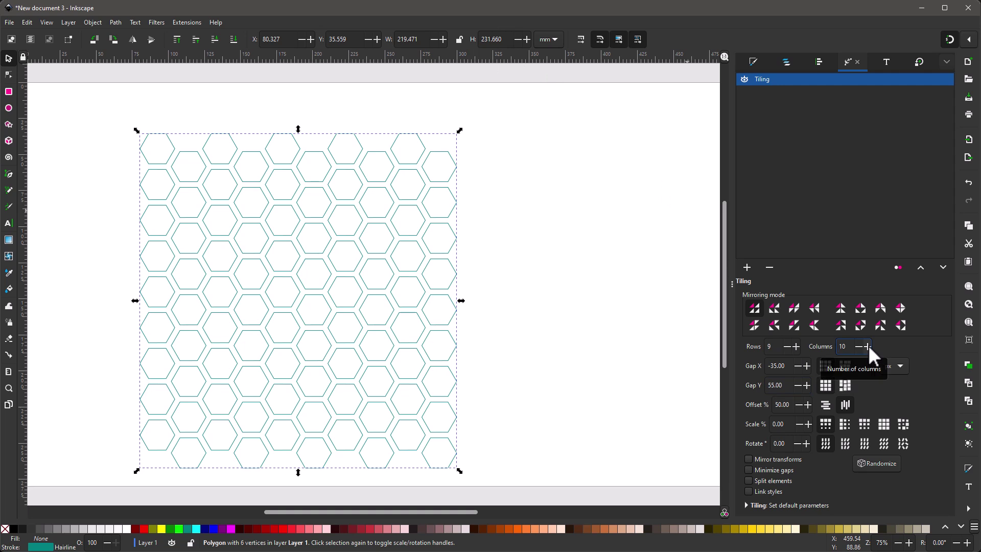
pyautogui.click(867, 347)
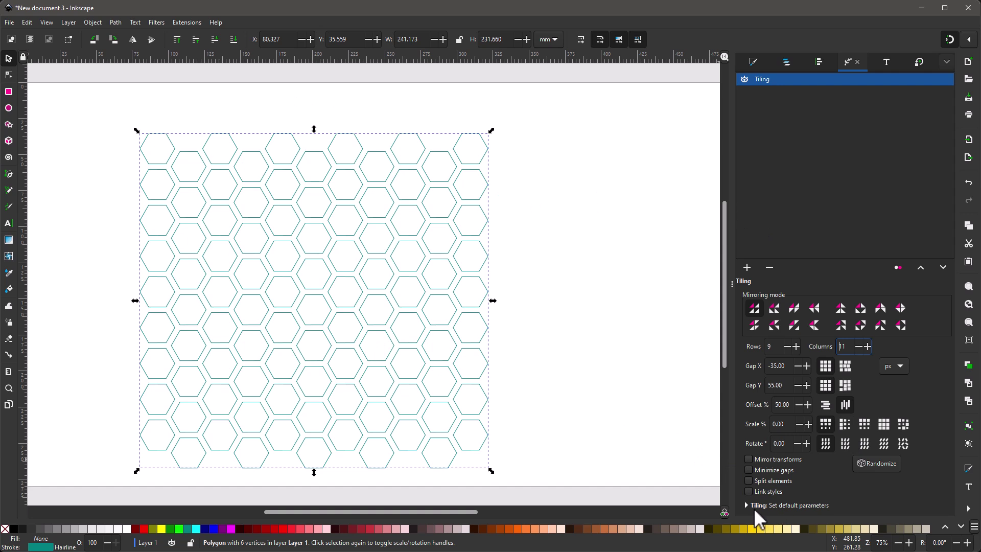
# Lower the tiling Scale to -7% so the hexagons shrink row by row.
pyautogui.click(799, 423)
pyautogui.click(799, 423)
pyautogui.click(799, 423)
pyautogui.click(799, 423)
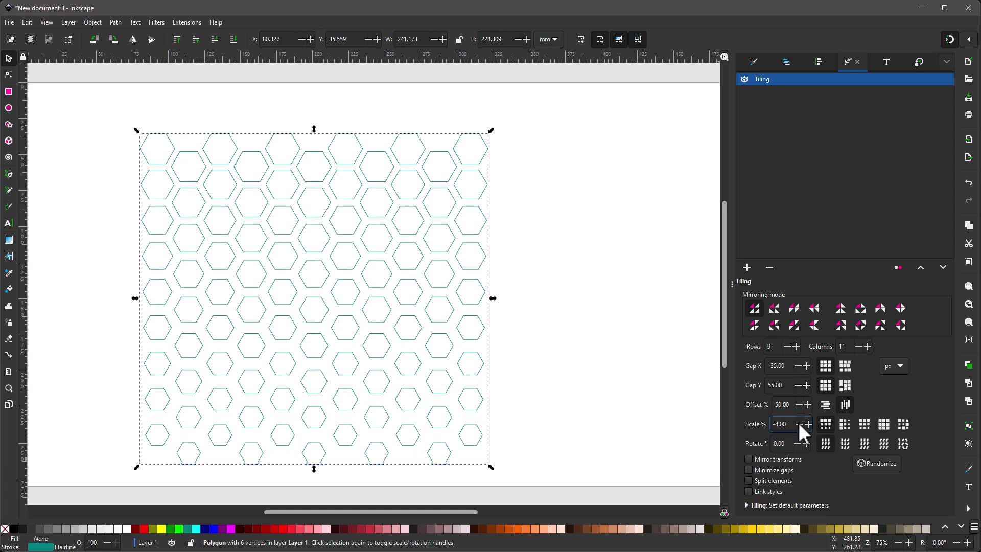
pyautogui.click(799, 424)
pyautogui.click(799, 424)
pyautogui.click(799, 423)
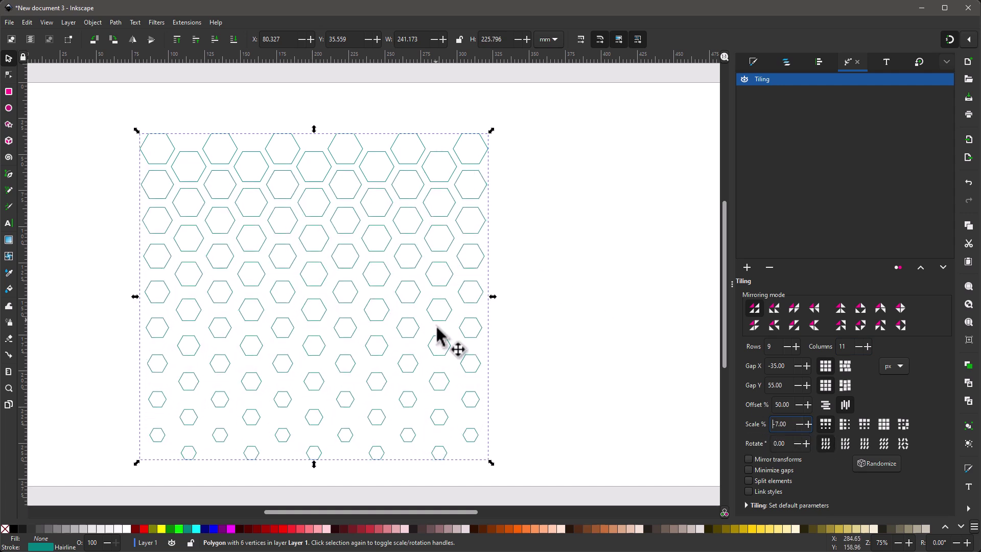
# Try Minimize gaps and column-wise scaling, then keep Minimize gaps off and per-row scaling.
pyautogui.click(749, 469)
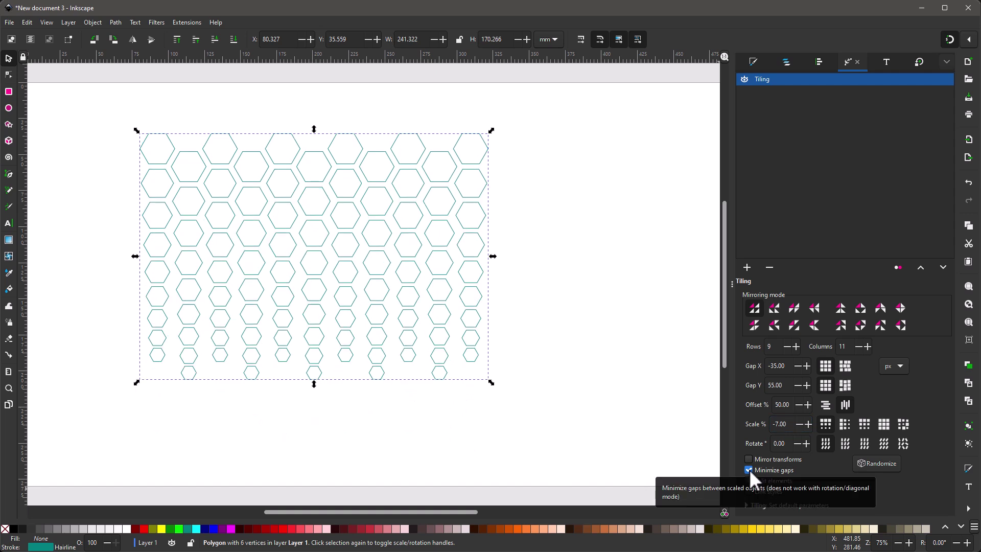
pyautogui.click(748, 470)
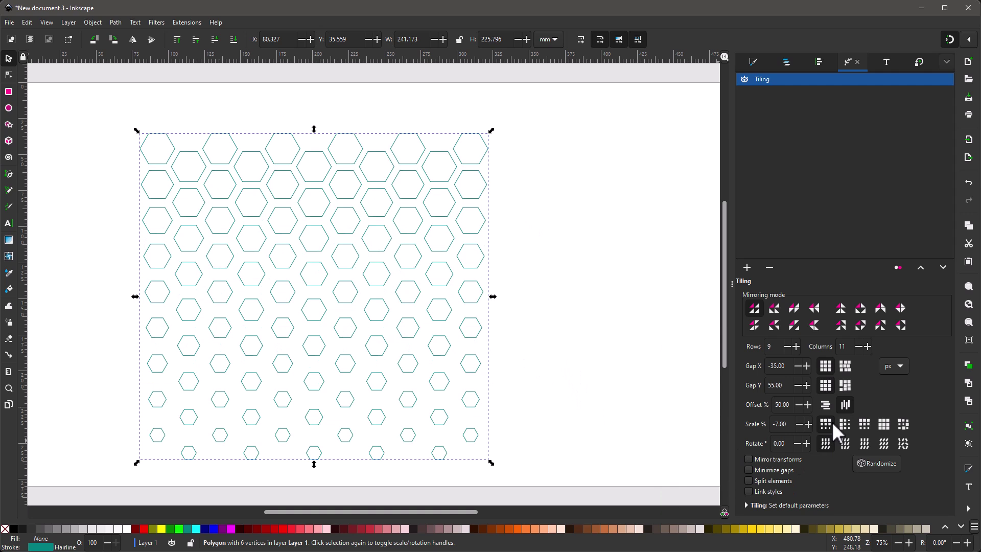
pyautogui.click(847, 424)
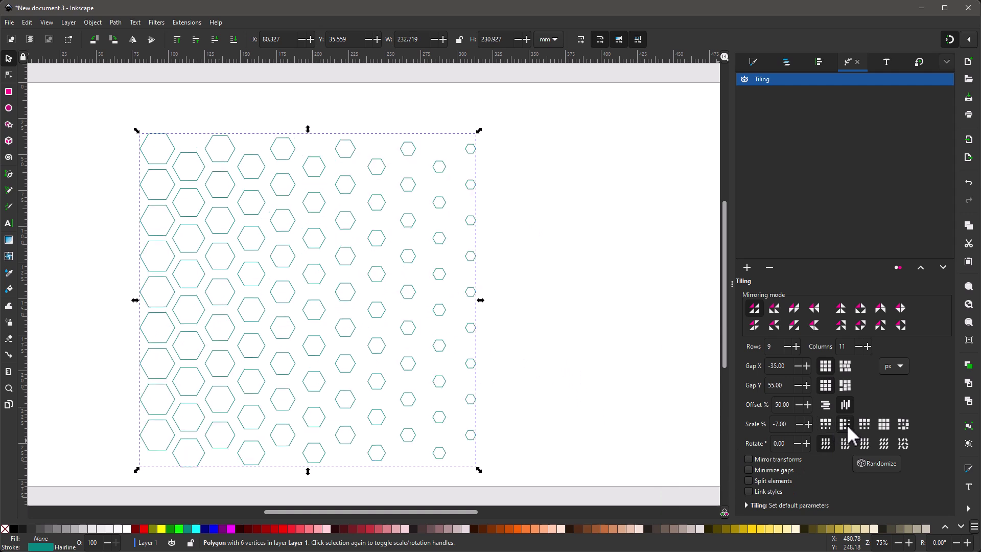
pyautogui.click(824, 424)
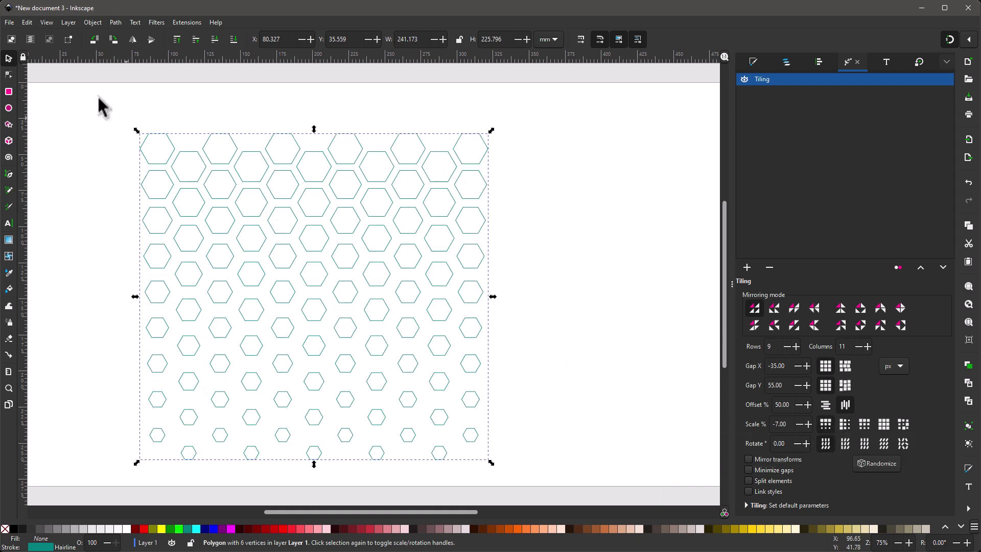
pyautogui.click(9, 22)
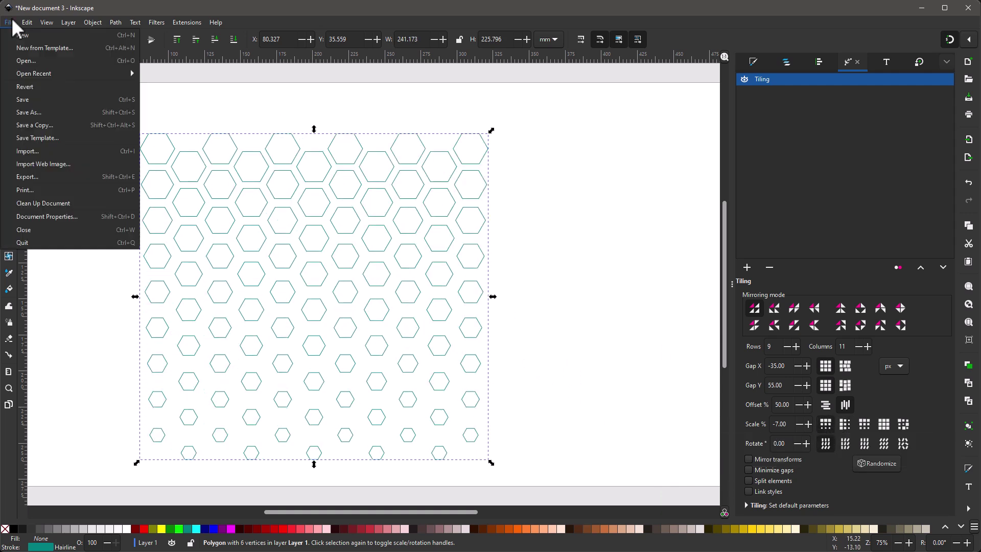
# Save the tapered honeycomb as drawing.svg in Downloads, replacing the existing file.
pyautogui.click(41, 113)
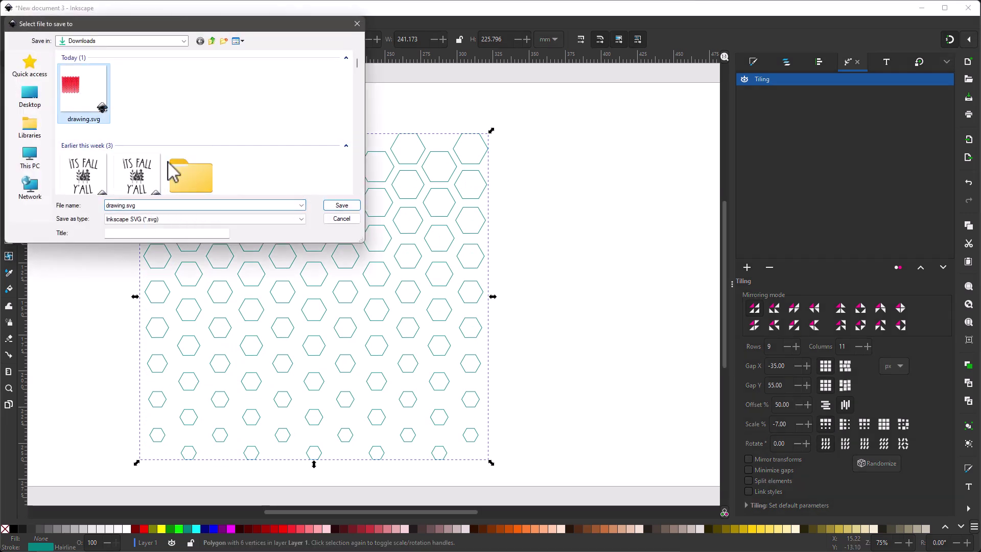
pyautogui.click(344, 206)
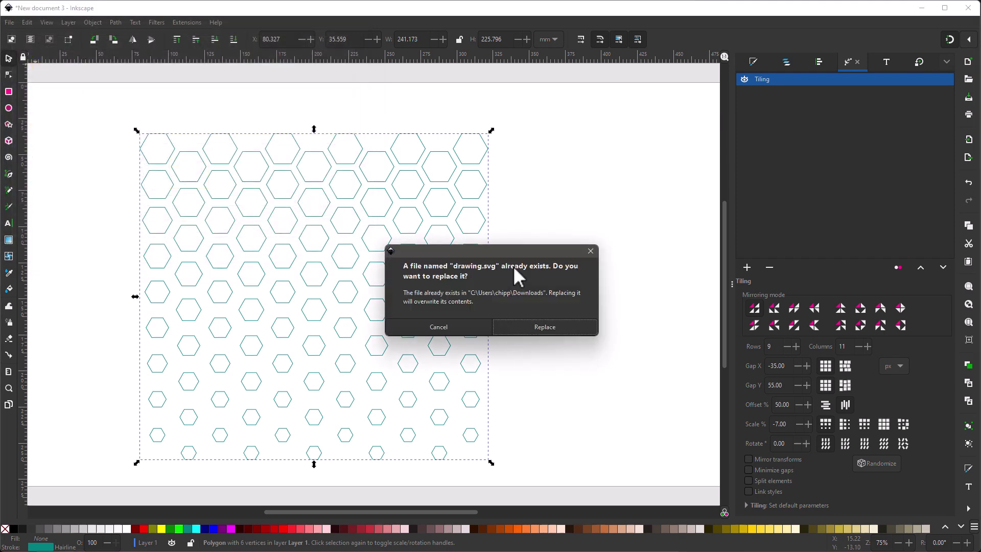
pyautogui.click(541, 326)
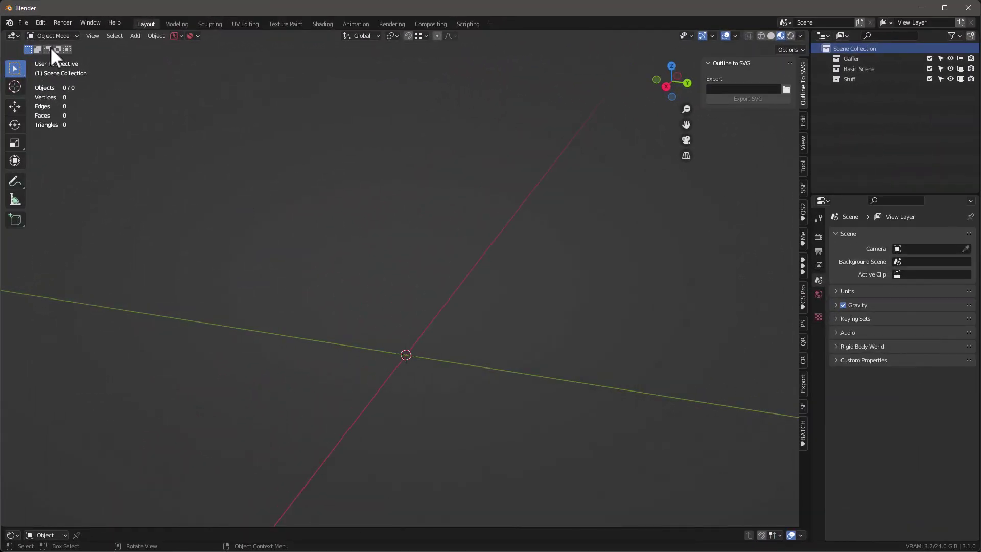
# Import drawing.svg from Downloads into Blender as a Scalable Vector Graphics file.
pyautogui.click(23, 23)
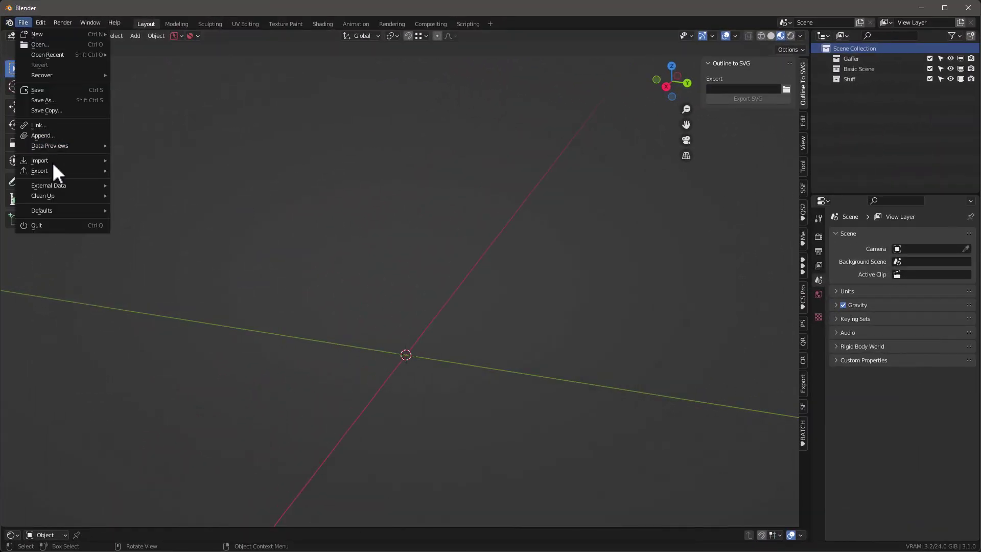
pyautogui.moveTo(52, 161)
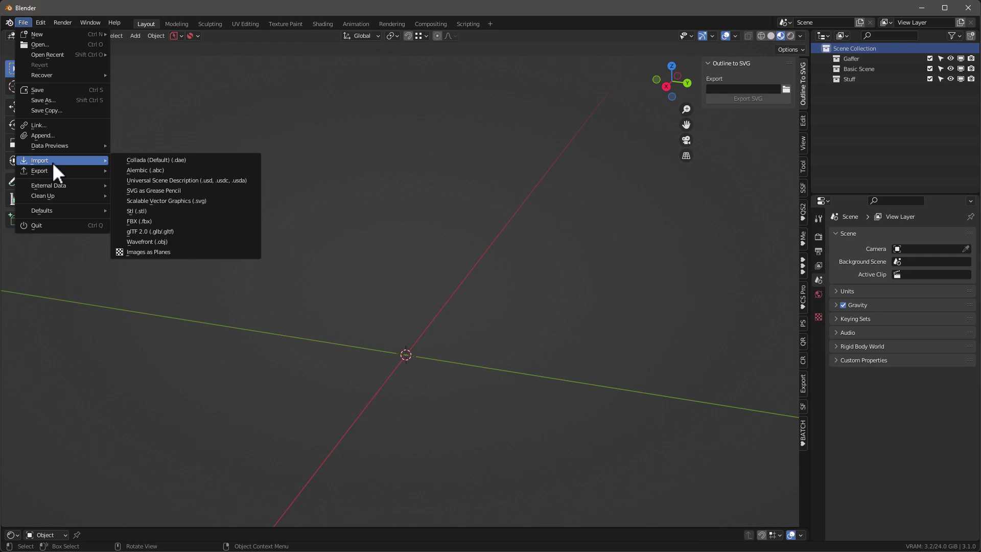
pyautogui.click(168, 200)
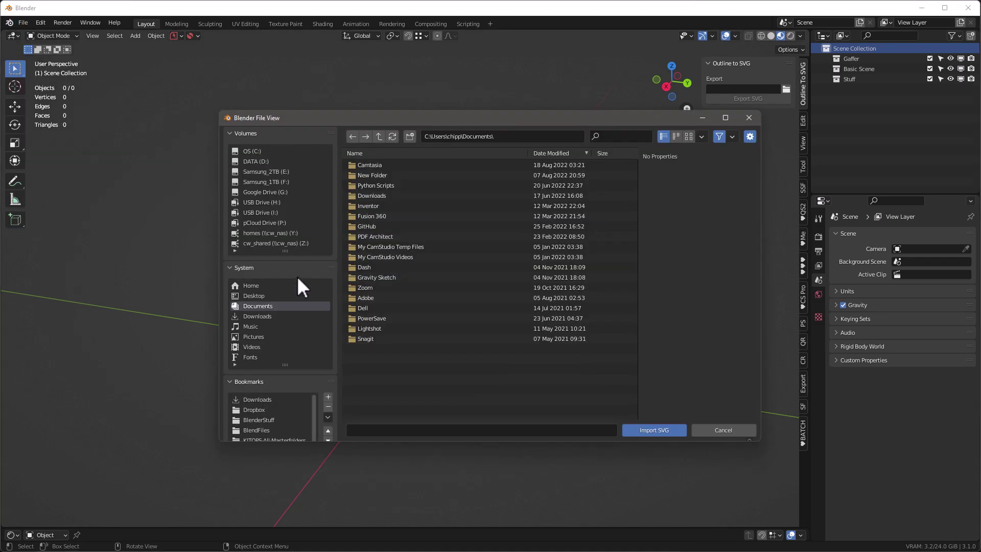
pyautogui.click(265, 316)
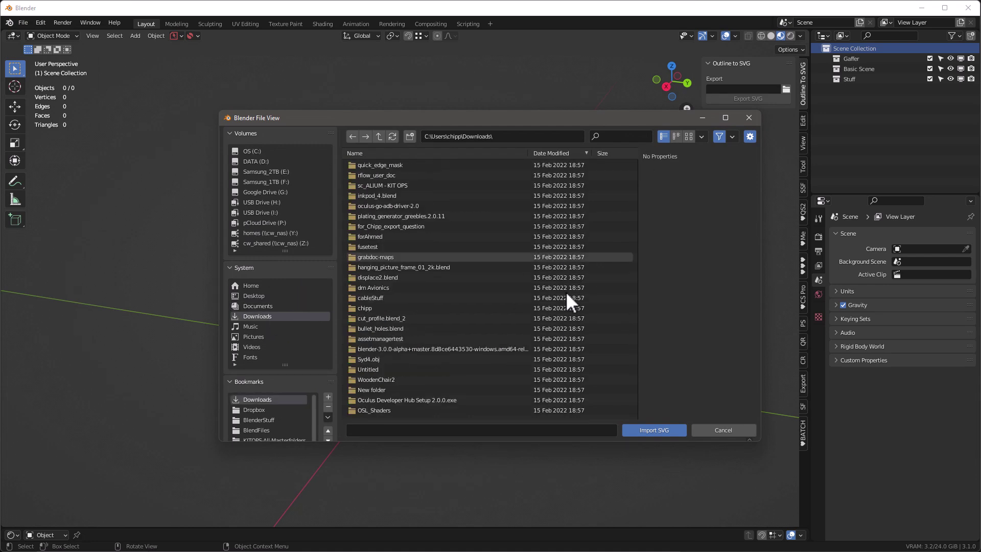
pyautogui.click(373, 185)
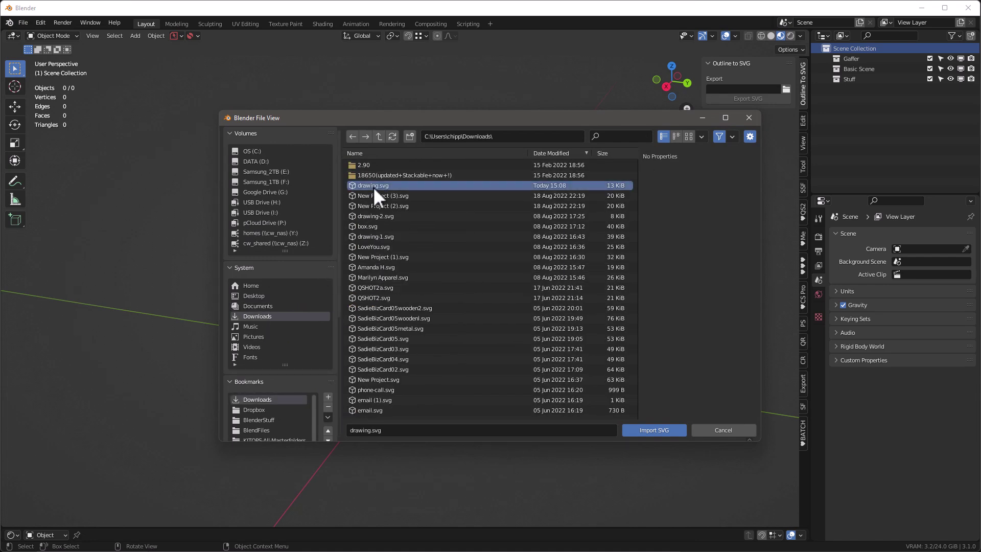
pyautogui.click(652, 431)
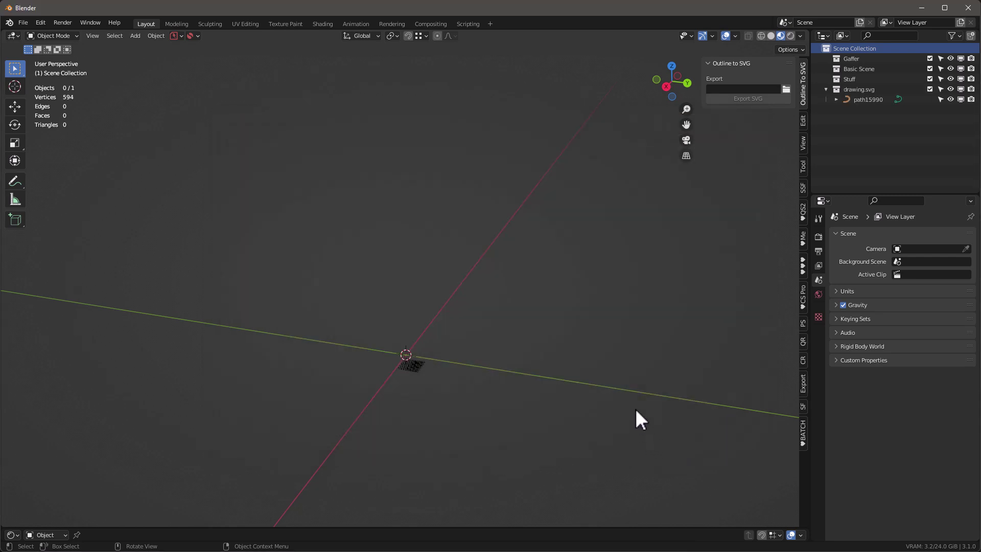
# Select the curve path15990 and view it from the top in orthographic.
pyautogui.press('KP_5')
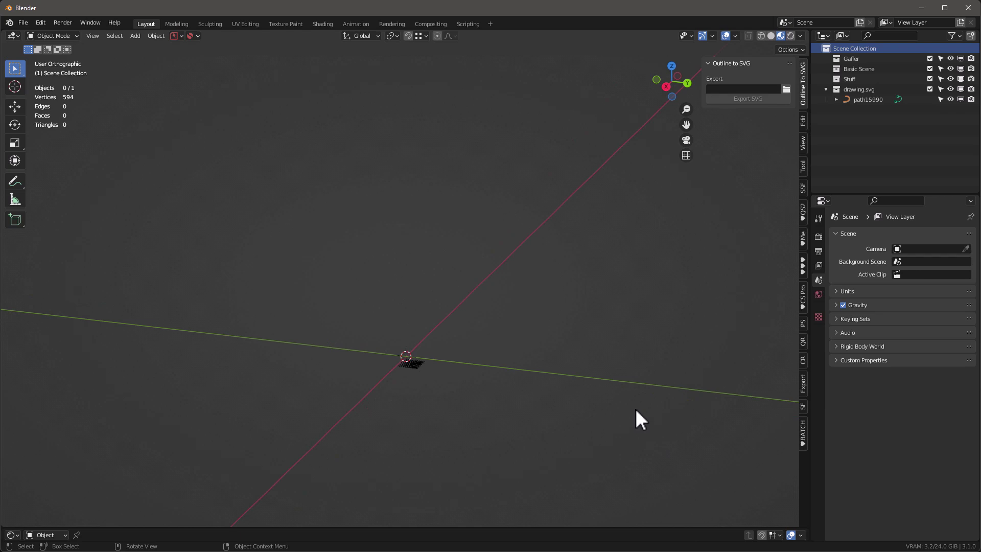
pyautogui.click(409, 365)
pyautogui.press('KP_1')
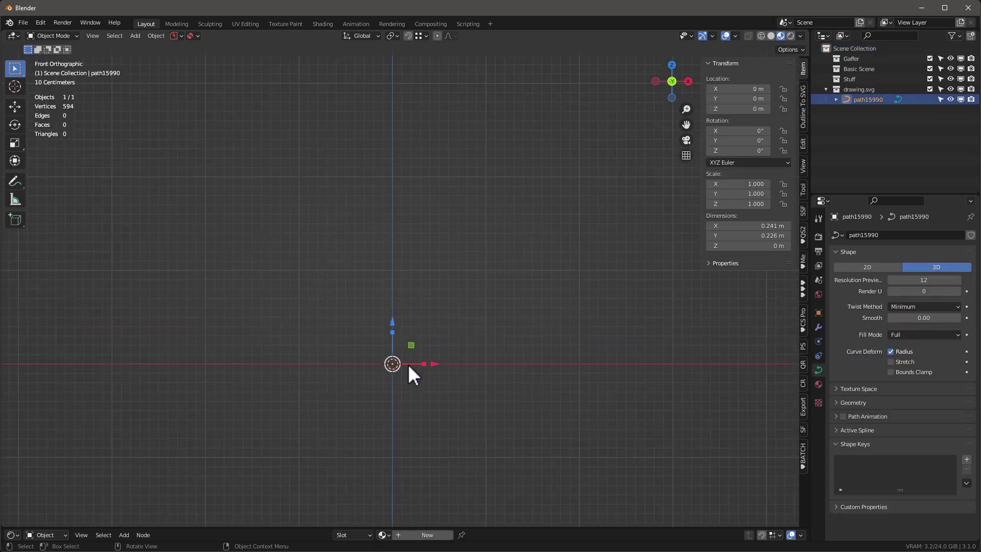
pyautogui.press('KP_7')
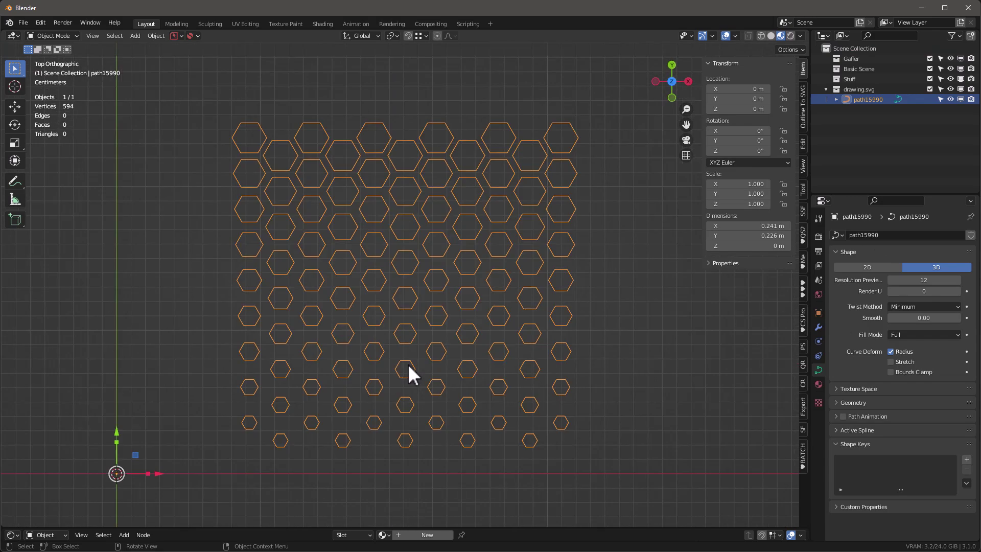
pyautogui.scroll(-1, 409, 357)
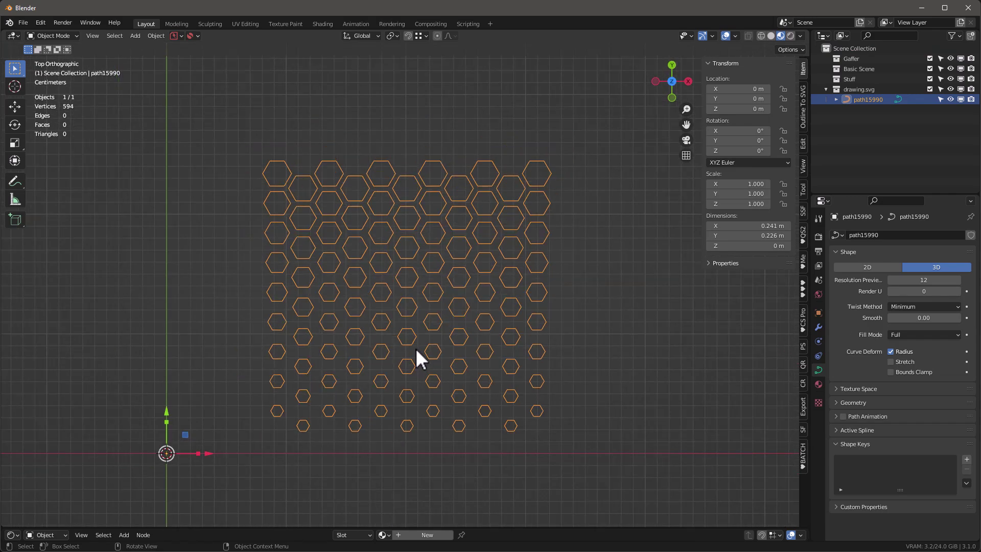
pyautogui.scroll(1, 411, 352)
pyautogui.scroll(-1, 410, 347)
# Centre path15990's origin on its geometry and move it onto the 3D cursor at 0, 0, 0.
pyautogui.click(156, 35)
pyautogui.moveTo(164, 57)
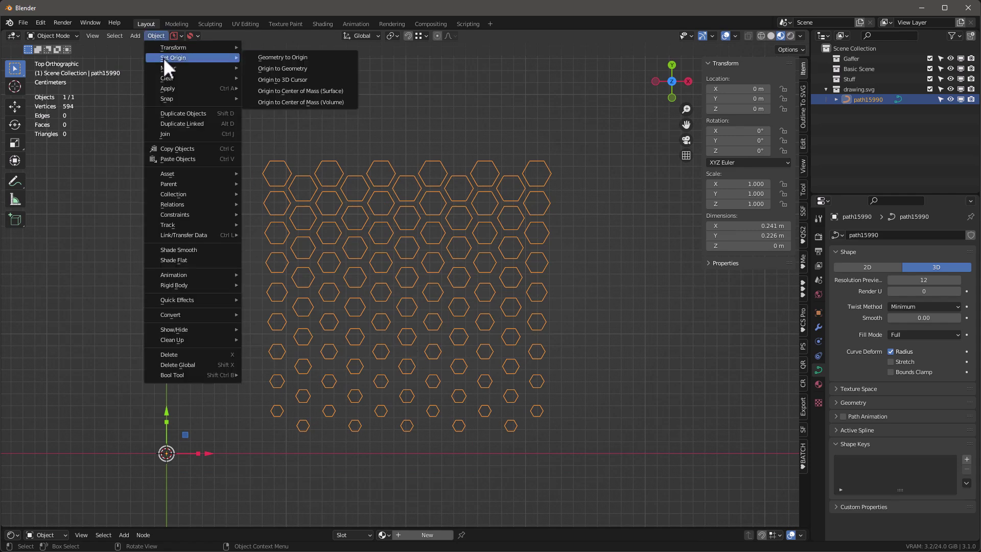
pyautogui.click(297, 68)
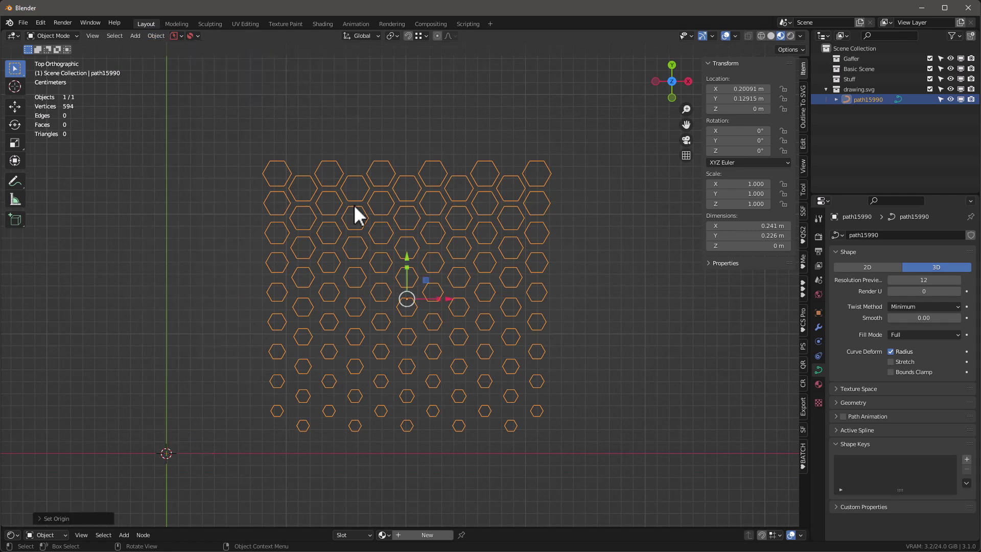
pyautogui.click(156, 35)
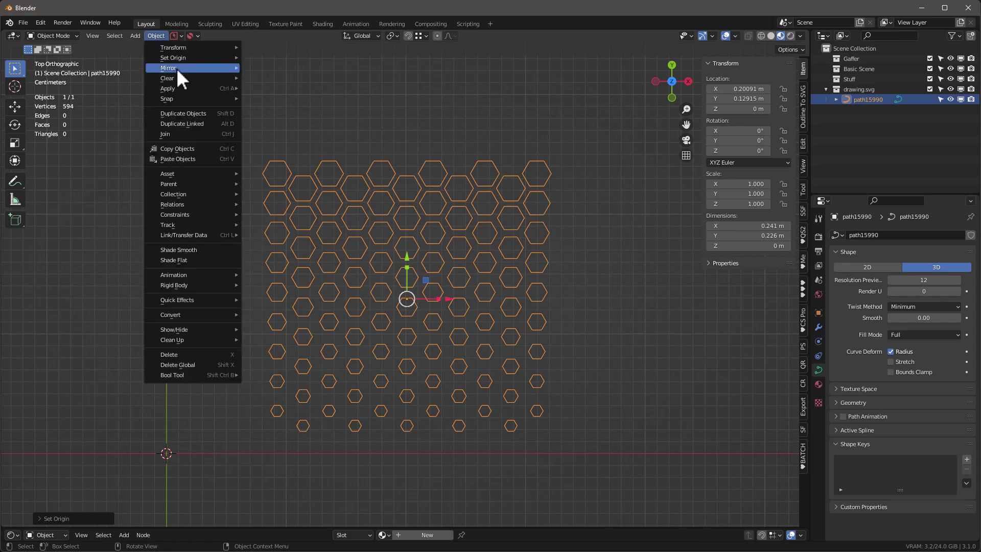
pyautogui.moveTo(182, 98)
pyautogui.click(316, 109)
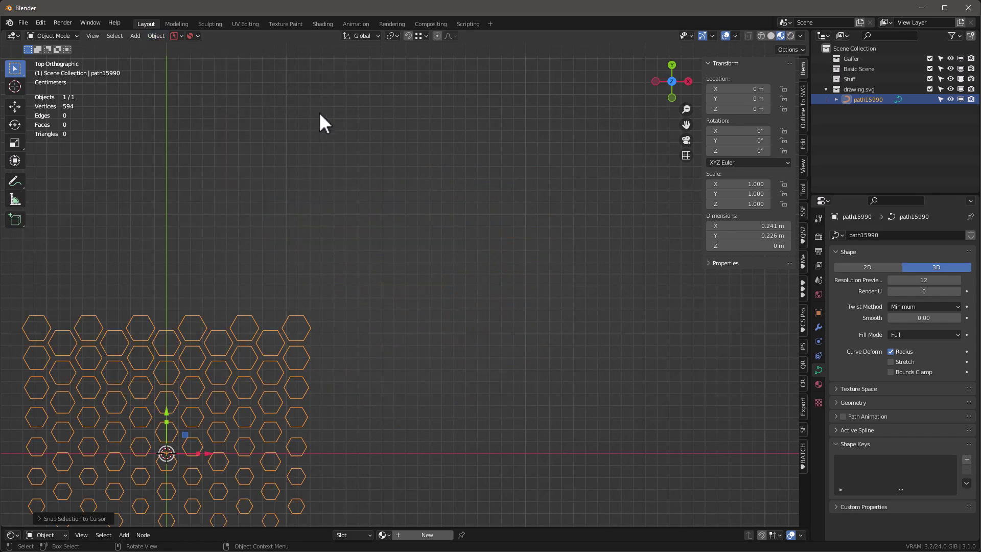
pyautogui.scroll(-5, 495, 245)
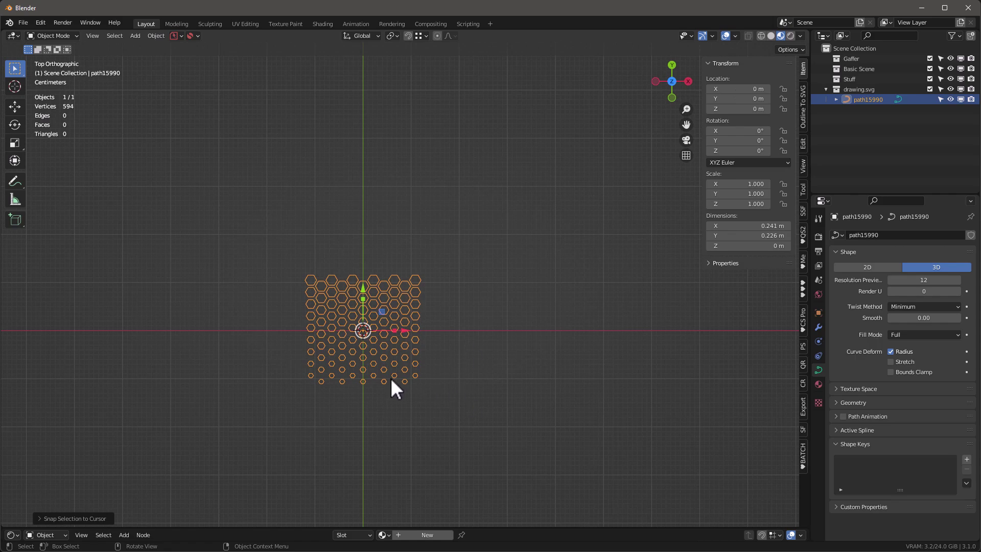
pyautogui.scroll(6, 383, 377)
pyautogui.hotkey('alt', 'Home')
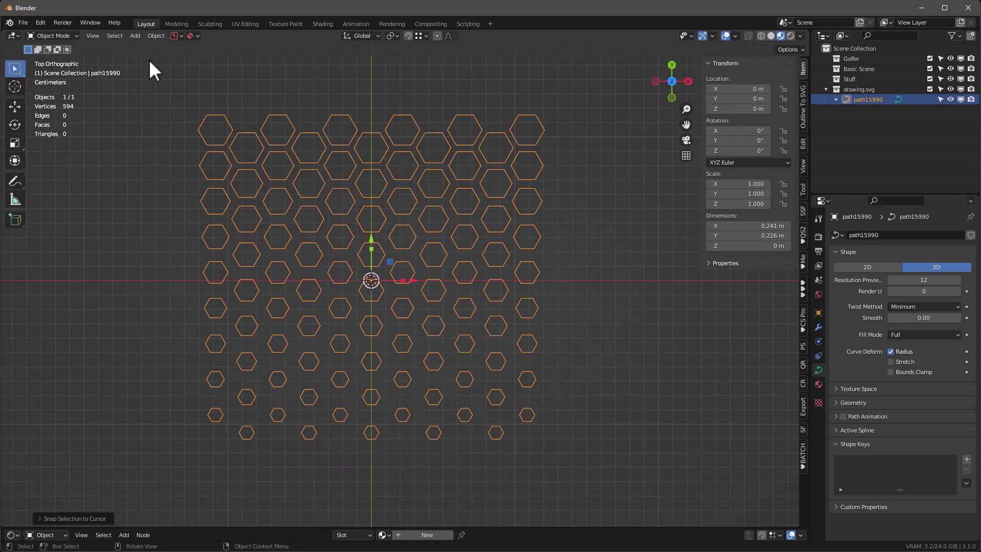
# Convert path15990 from a curve into a mesh of 594 vertices and edges.
pyautogui.click(158, 34)
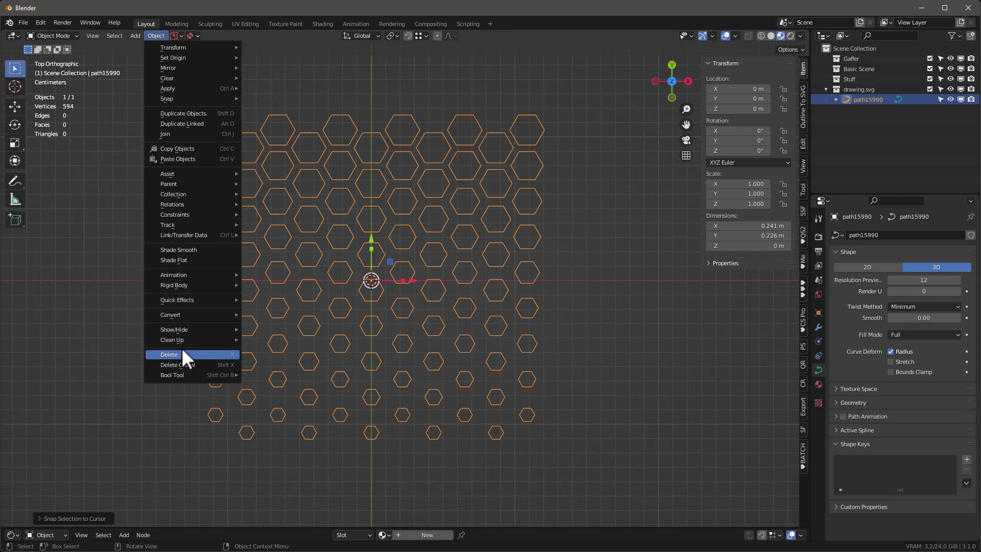
pyautogui.moveTo(185, 314)
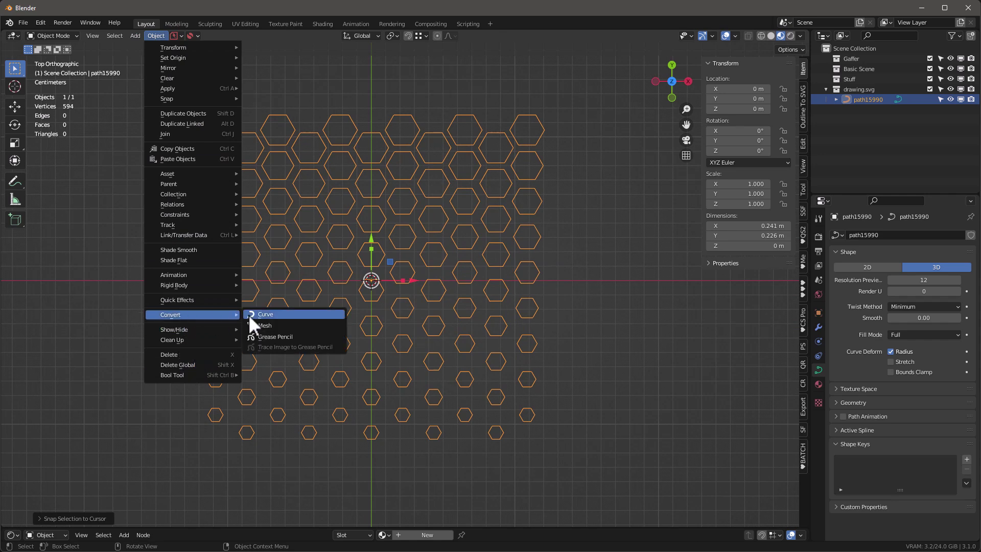
pyautogui.click(283, 326)
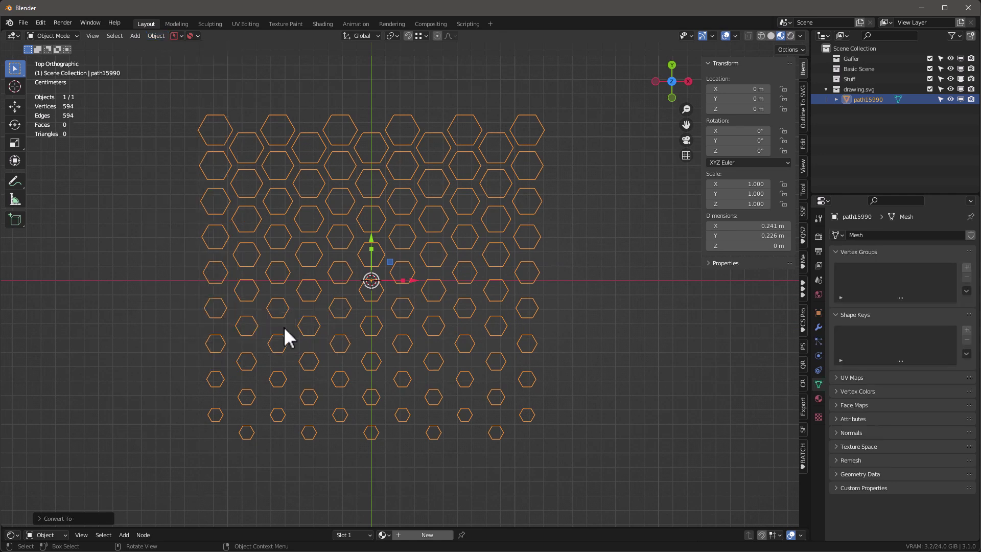
# Fill the hexagon outlines and extrude them into solid columns about 0.0329 m tall.
pyautogui.press('Tab')
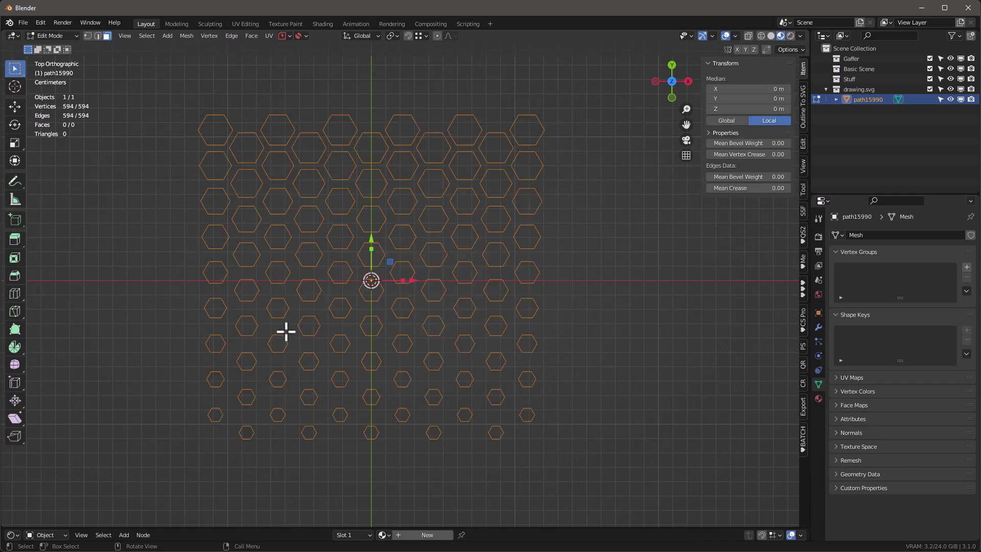
pyautogui.press('f')
pyautogui.moveTo(481, 446); pyautogui.dragTo(368, 286, button='middle')
pyautogui.moveTo(377, 234); pyautogui.dragTo(385, 300)
pyautogui.press('e')
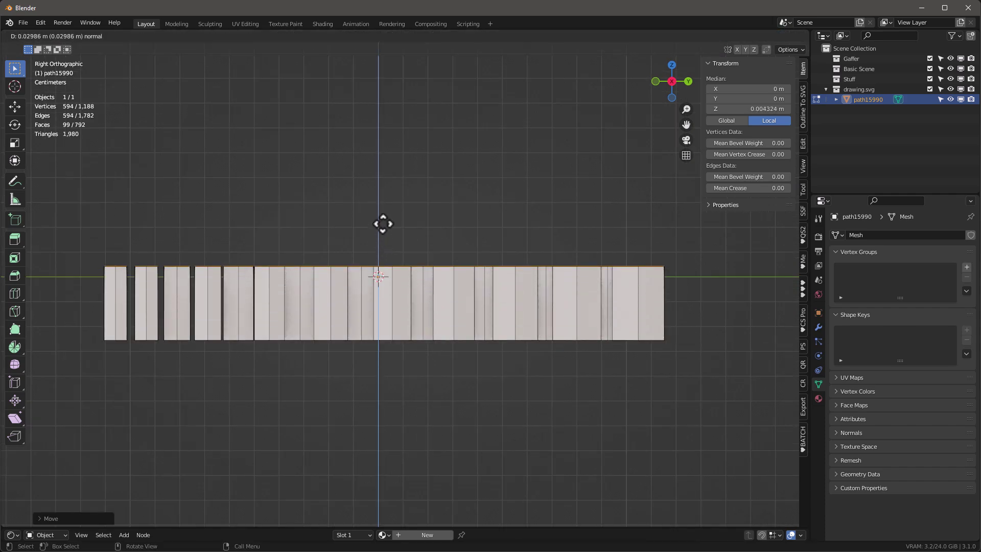
pyautogui.click(383, 219)
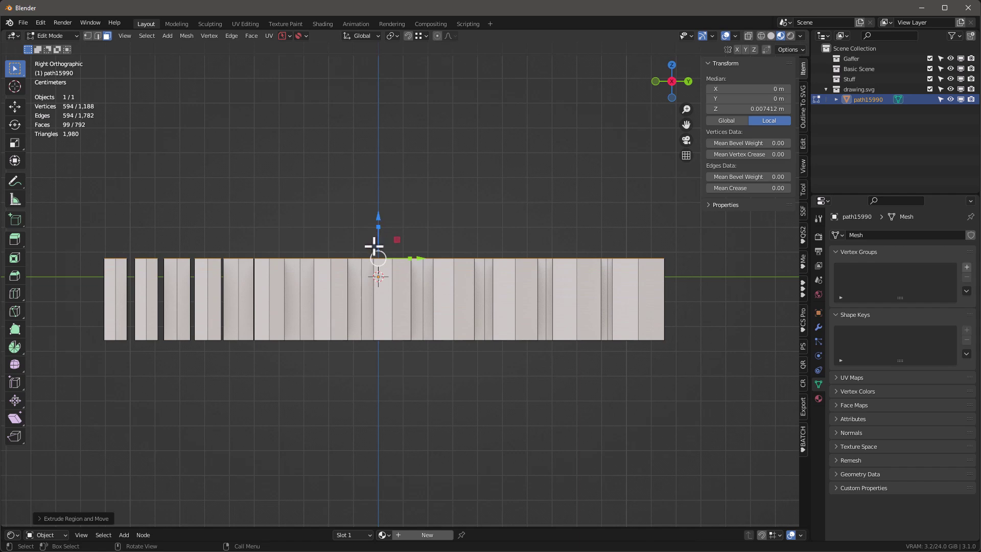
pyautogui.press('Tab')
pyautogui.moveTo(301, 281); pyautogui.dragTo(332, 328, button='middle')
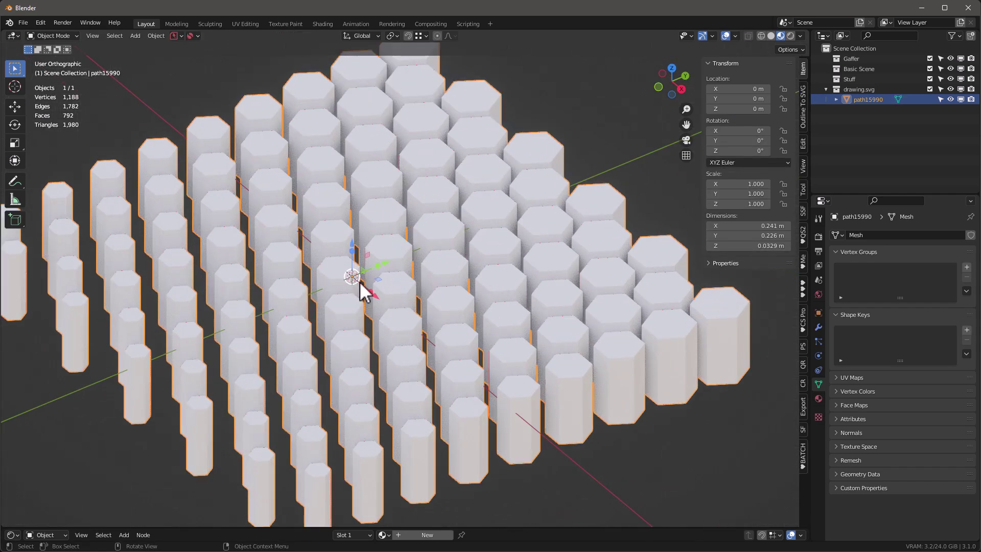
# Shade the hexagon columns flat.
pyautogui.scroll(-1, 361, 284)
pyautogui.rightClick(434, 291)
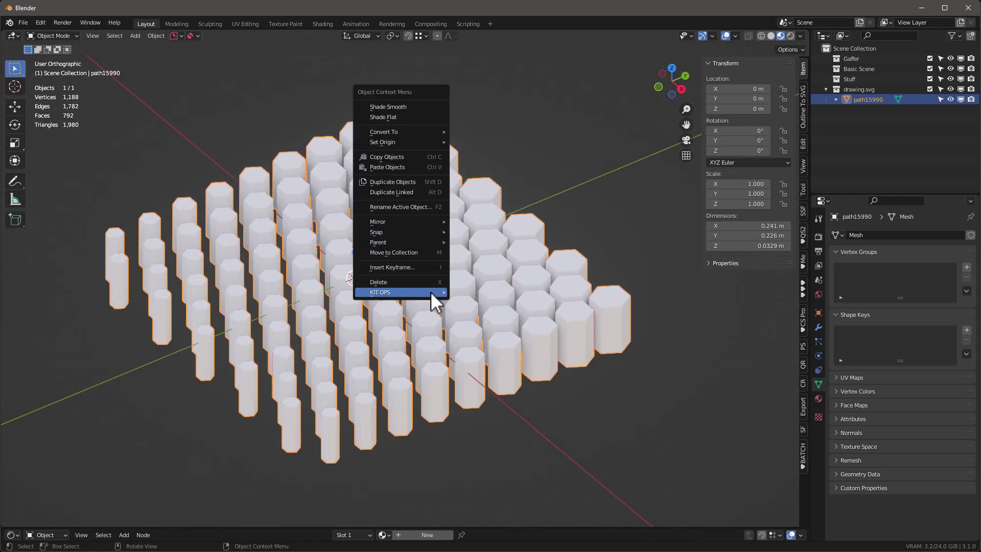
pyautogui.click(396, 118)
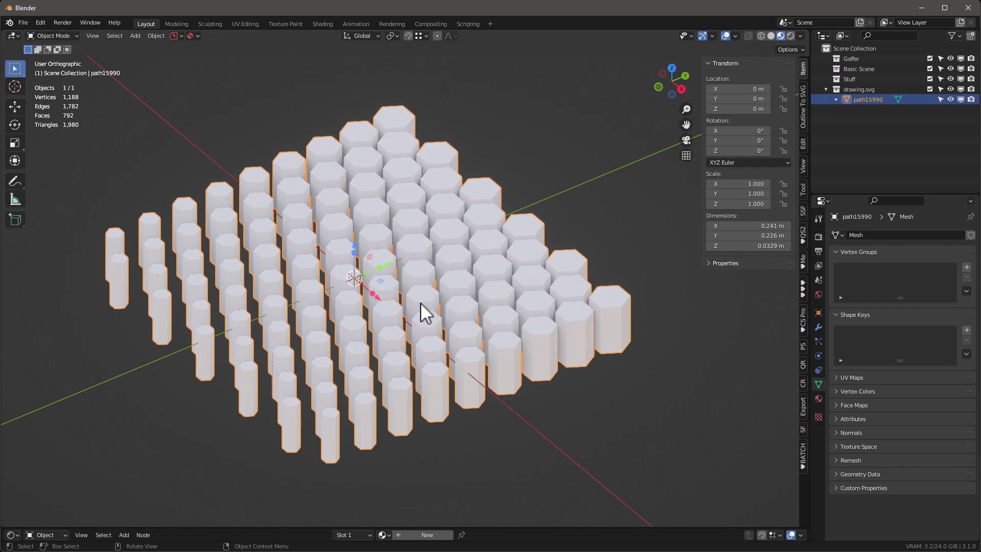
# Assign the dark sy_cutter material to the hexagon columns.
pyautogui.moveTo(422, 311); pyautogui.dragTo(404, 483, button='middle')
pyautogui.click(384, 535)
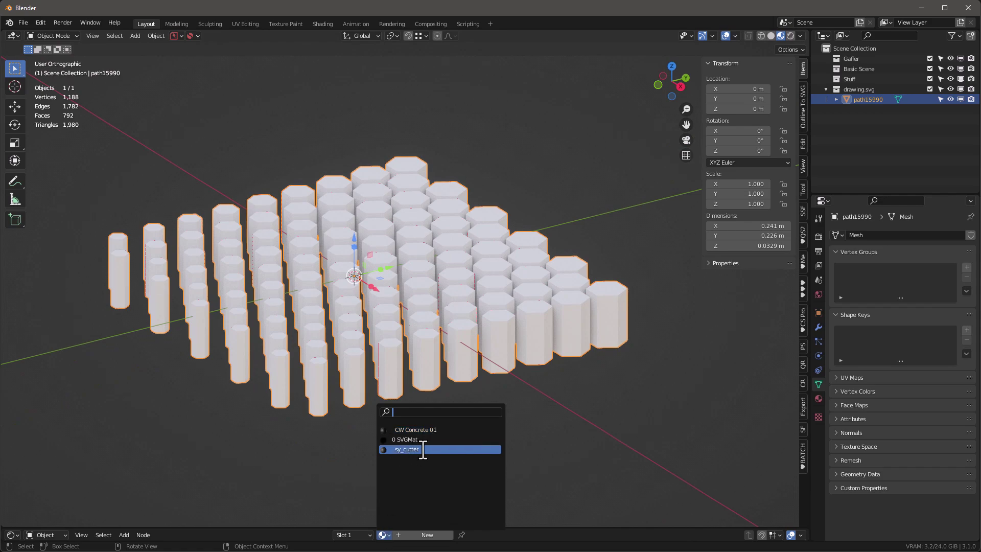
pyautogui.click(422, 453)
pyautogui.moveTo(424, 296); pyautogui.dragTo(432, 367, button='middle')
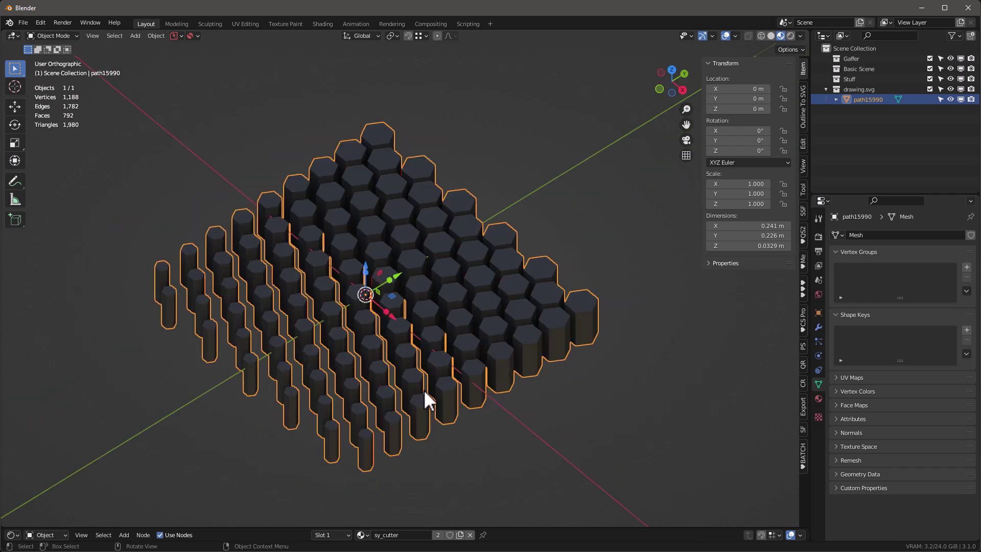
# Display the path15990 column grid as Wire in its Viewport Display settings.
pyautogui.moveTo(433, 389)
pyautogui.mouseDown(button='middle')
pyautogui.moveTo(473, 357)
pyautogui.moveTo(486, 372)
pyautogui.moveTo(446, 360)
pyautogui.mouseUp(button='middle')
pyautogui.hotkey('shift', 'z')
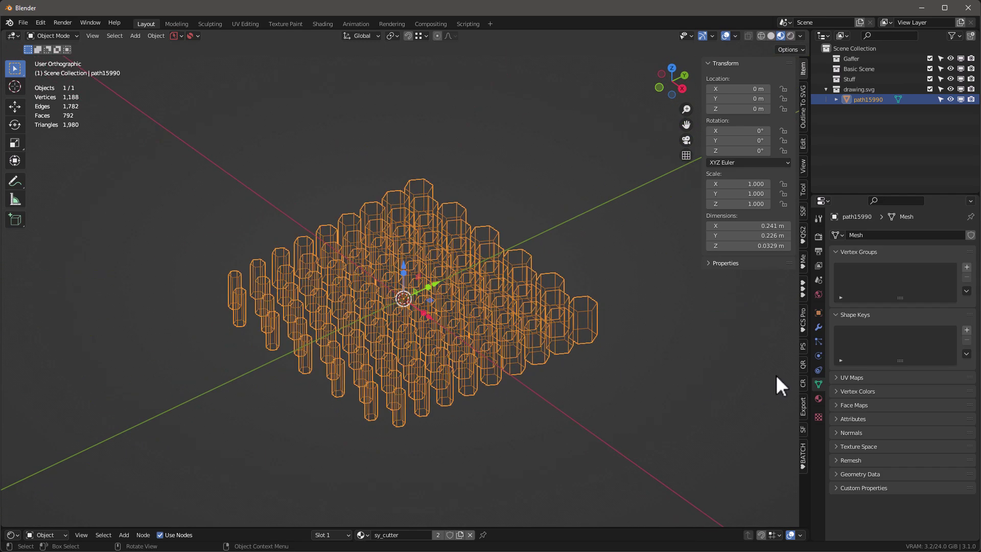
pyautogui.click(817, 312)
pyautogui.click(833, 493)
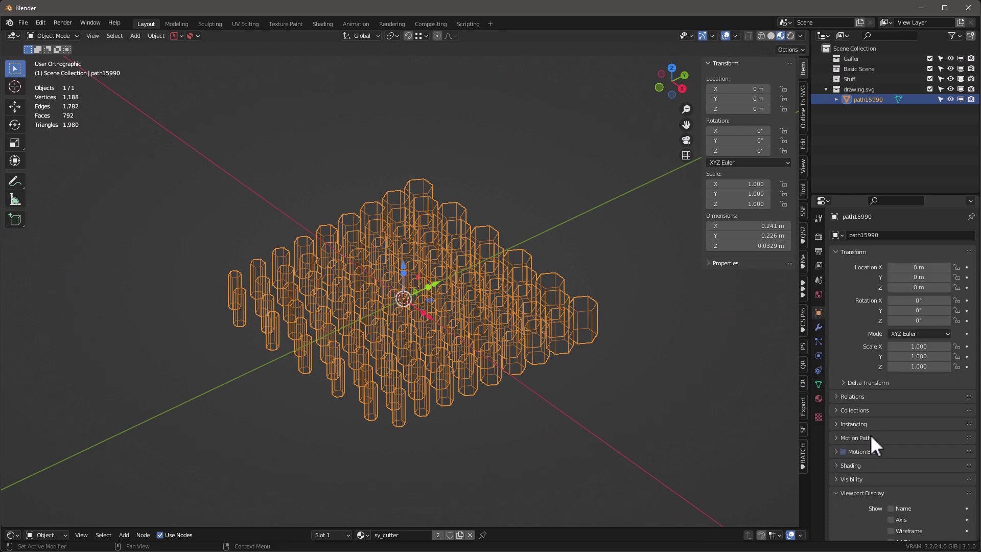
pyautogui.scroll(-4, 869, 434)
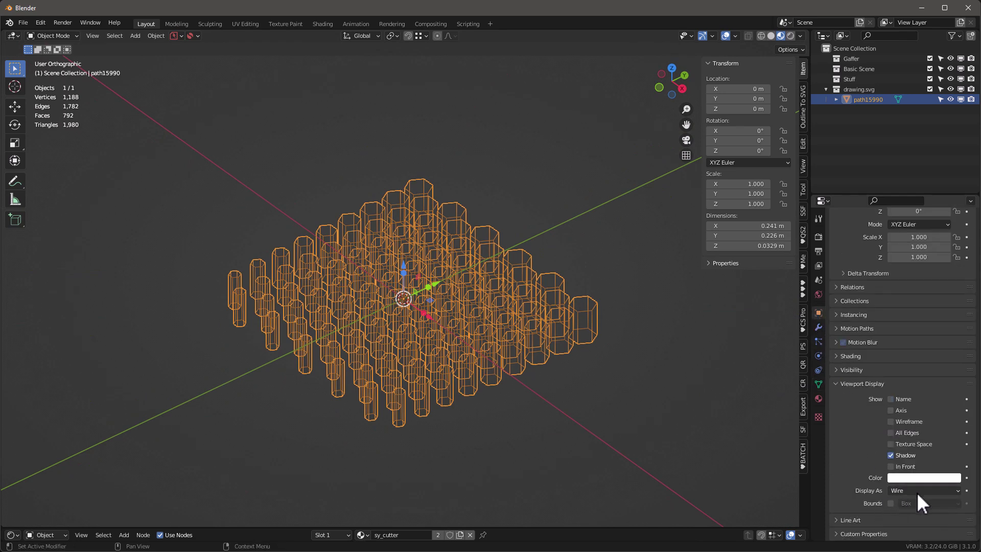
# Check the installed add-ons in Preferences, then close the window.
pyautogui.click(41, 23)
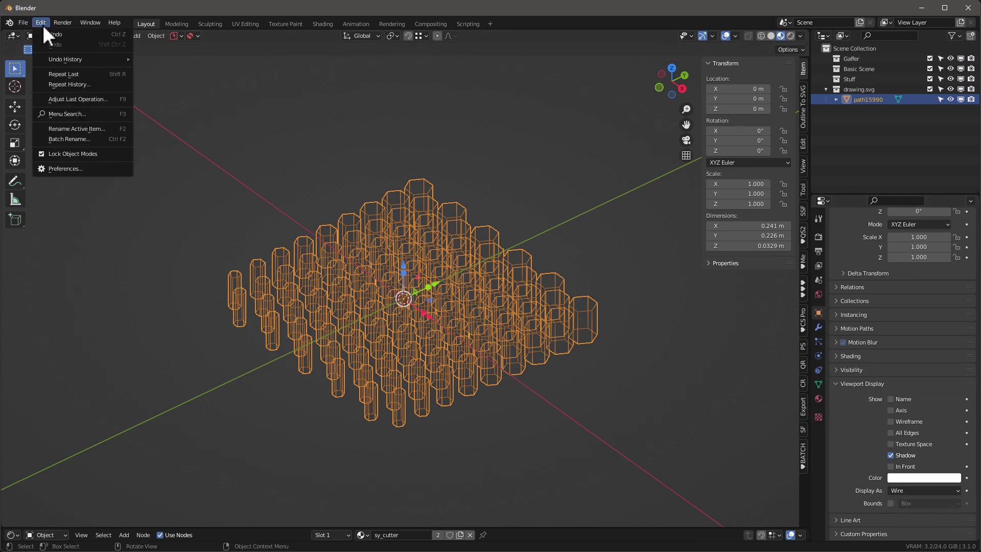
pyautogui.click(65, 168)
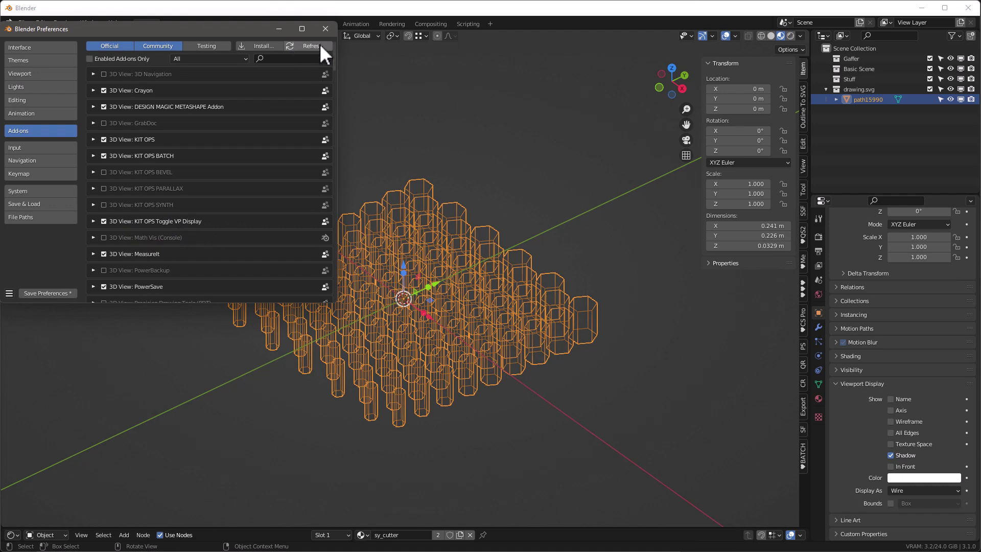
pyautogui.click(325, 29)
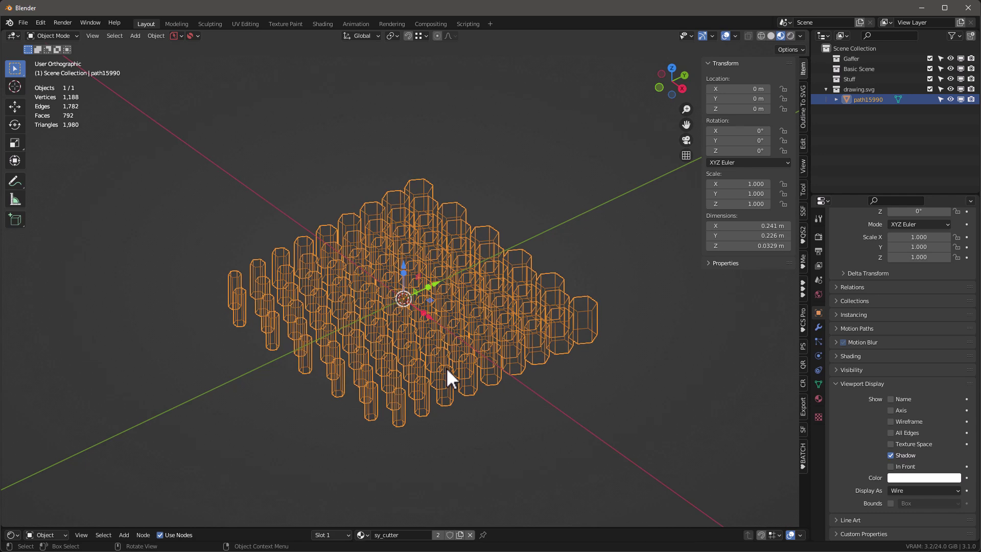
# Select the test KPACK in the KIT OPS sidebar.
pyautogui.click(803, 290)
pyautogui.click(761, 160)
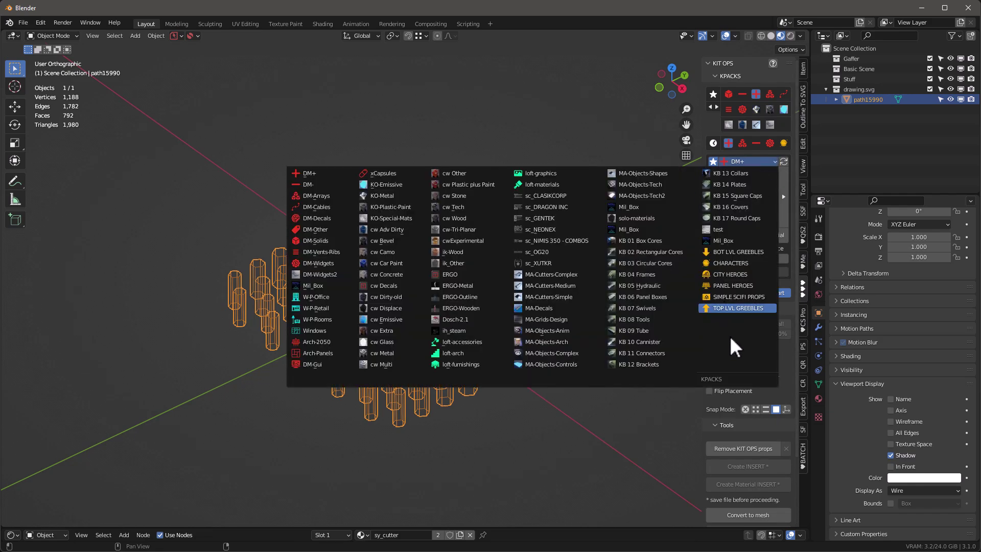
pyautogui.click(730, 228)
# Create a KIT OPS INSERT from path15990 using the object origin.
pyautogui.moveTo(427, 320); pyautogui.dragTo(506, 304, button='middle')
pyautogui.rightClick(501, 290)
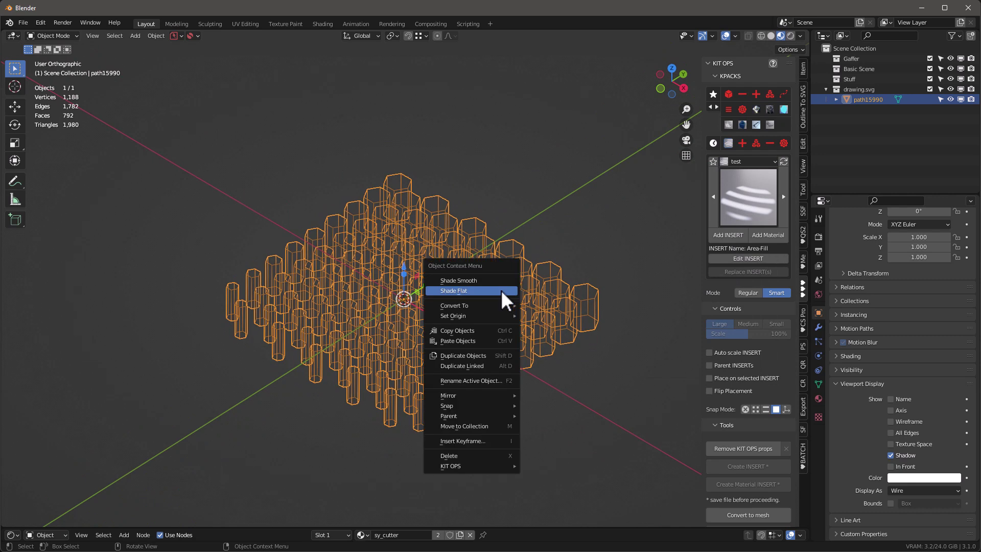
pyautogui.moveTo(479, 461)
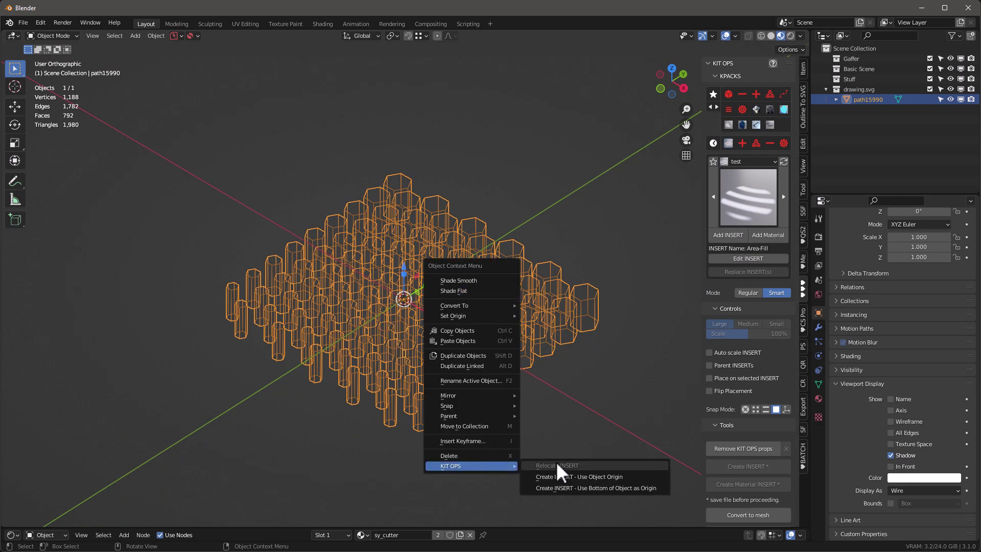
pyautogui.click(600, 477)
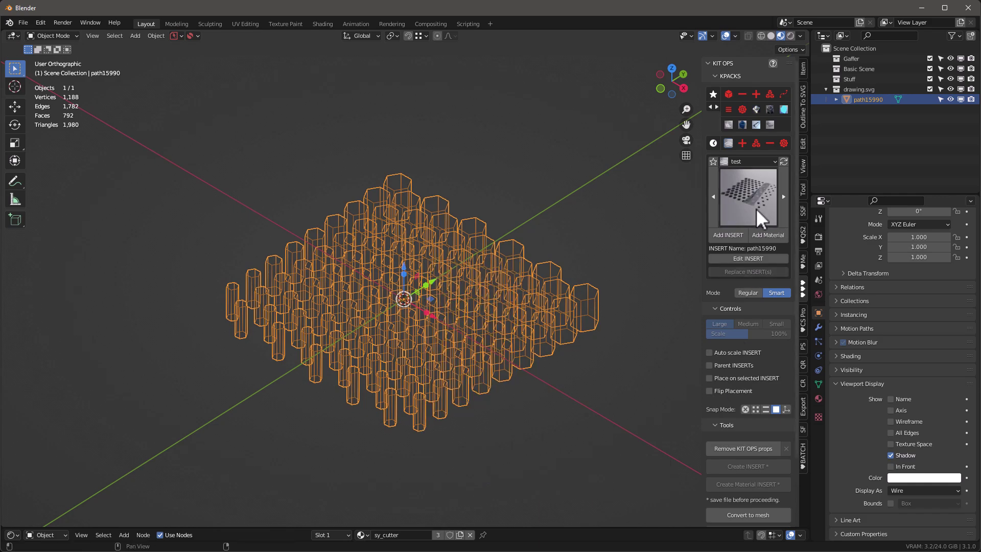
pyautogui.moveTo(554, 284); pyautogui.dragTo(504, 318, button='middle')
pyautogui.moveTo(663, 253); pyautogui.dragTo(498, 320, button='middle')
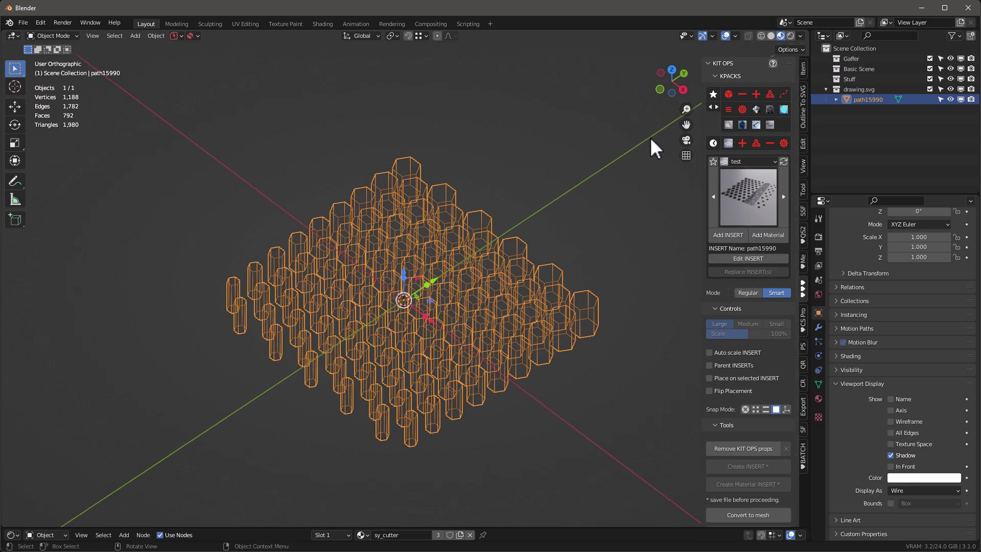
# Open the path15990 INSERT file, load its render scene and frame the camera on it.
pyautogui.click(758, 259)
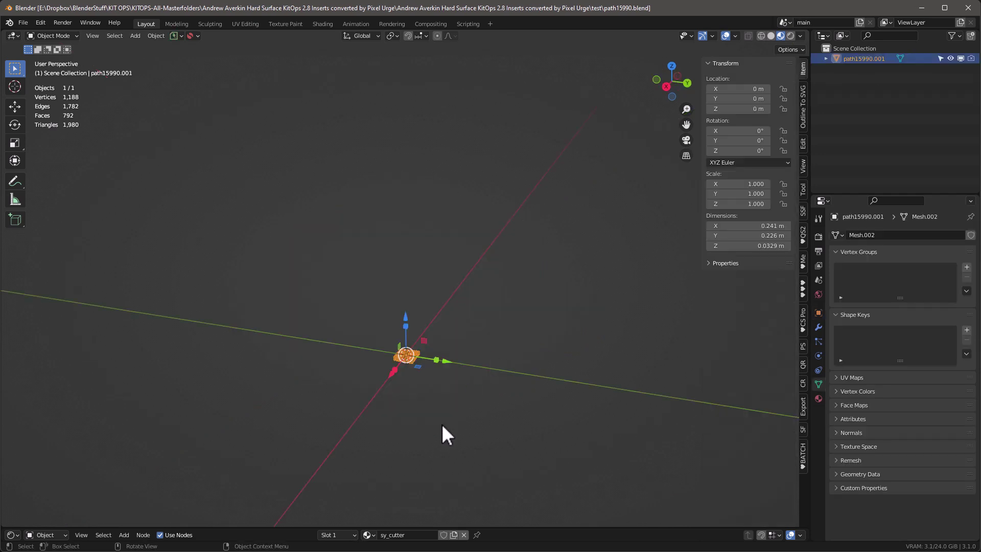
pyautogui.press('KP_Decimal')
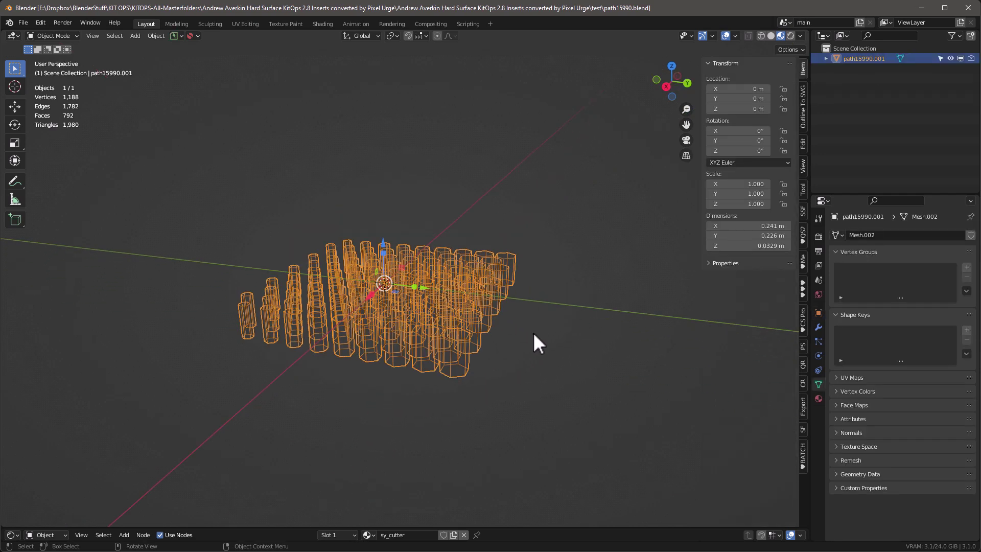
pyautogui.moveTo(532, 332); pyautogui.dragTo(513, 291, button='middle')
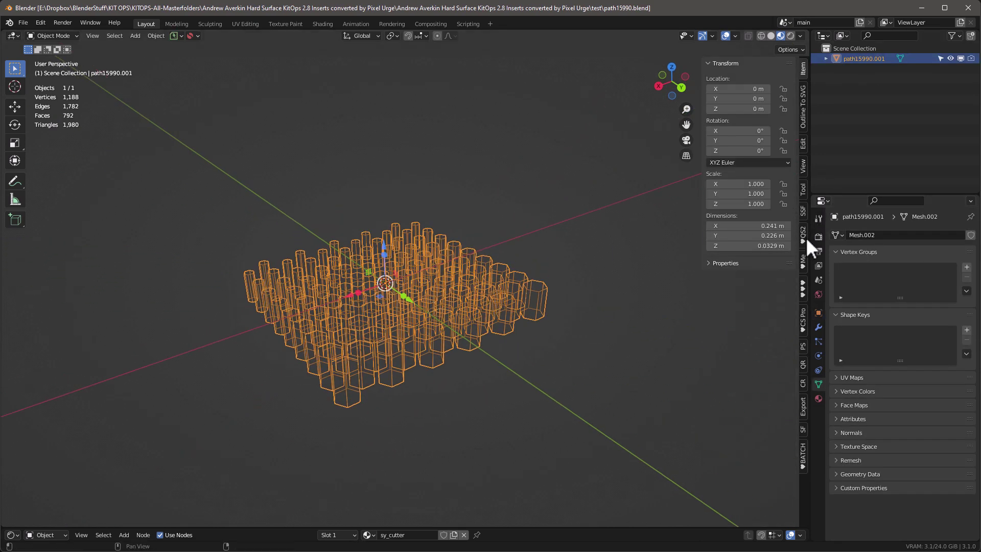
pyautogui.click(803, 286)
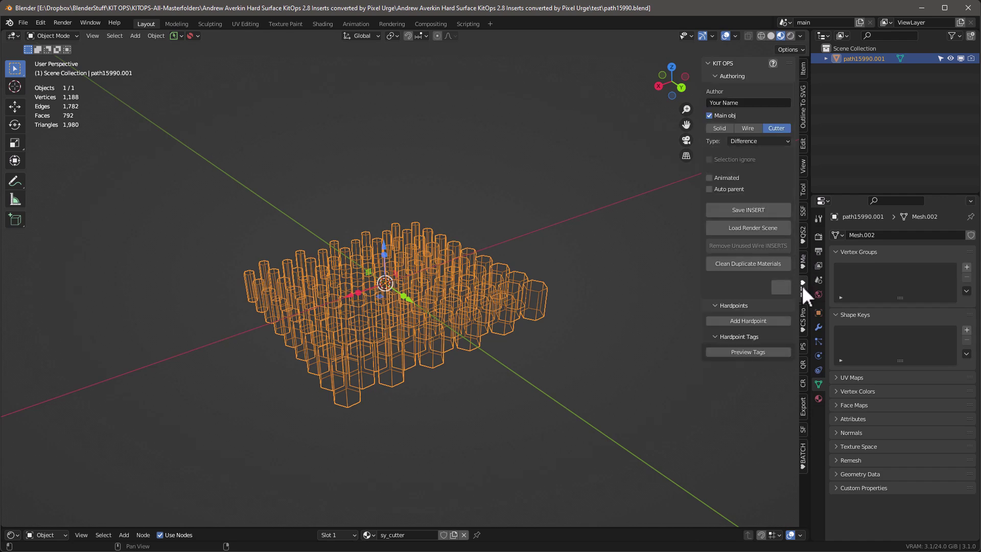
pyautogui.click(747, 227)
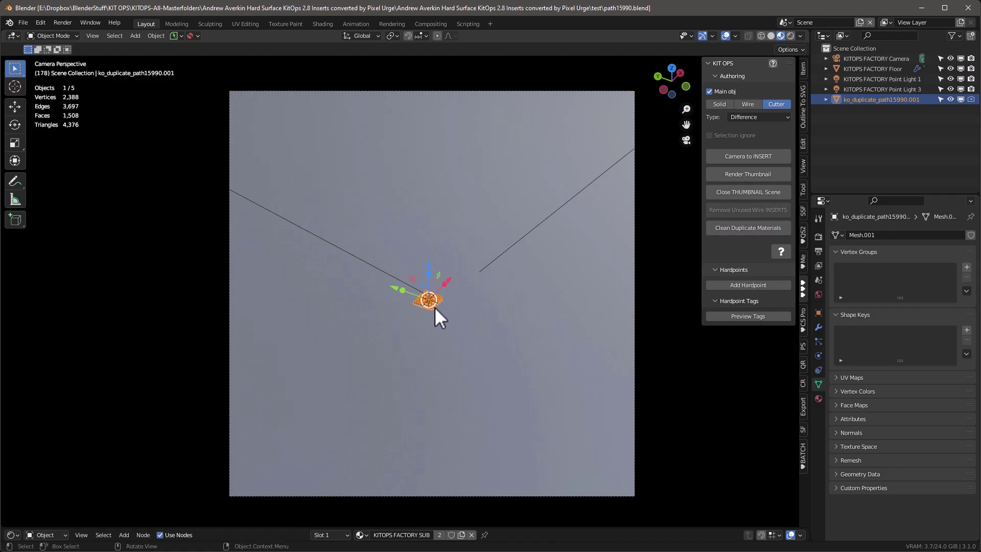
pyautogui.click(744, 156)
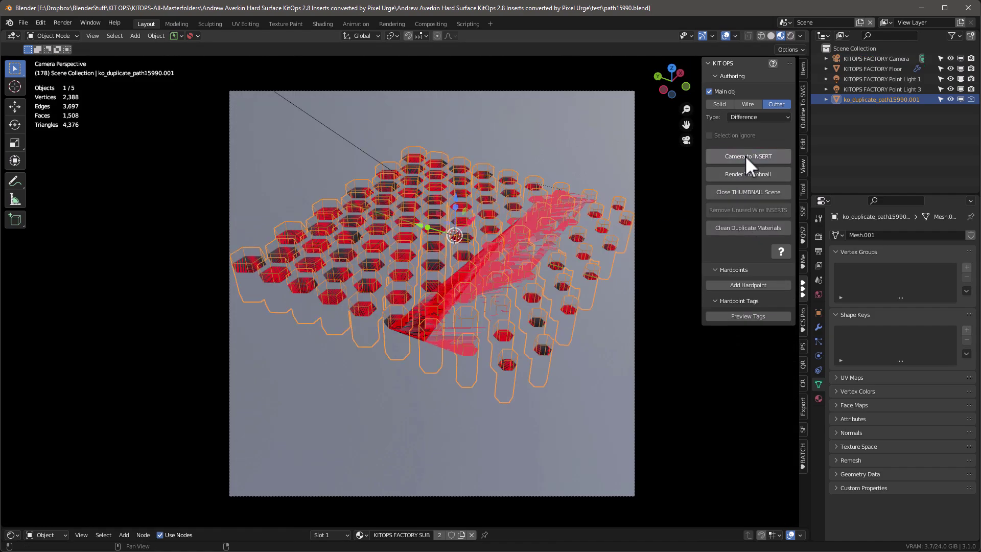
# Switch the factory floor's Difference boolean solver to Exact.
pyautogui.moveTo(544, 287); pyautogui.dragTo(476, 303, button='middle')
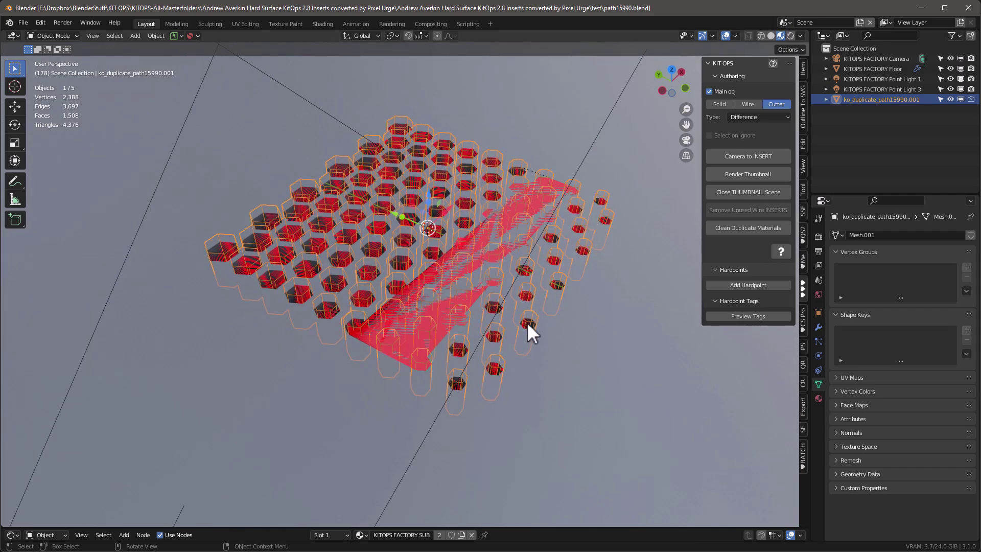
pyautogui.moveTo(525, 328); pyautogui.dragTo(430, 336, button='middle')
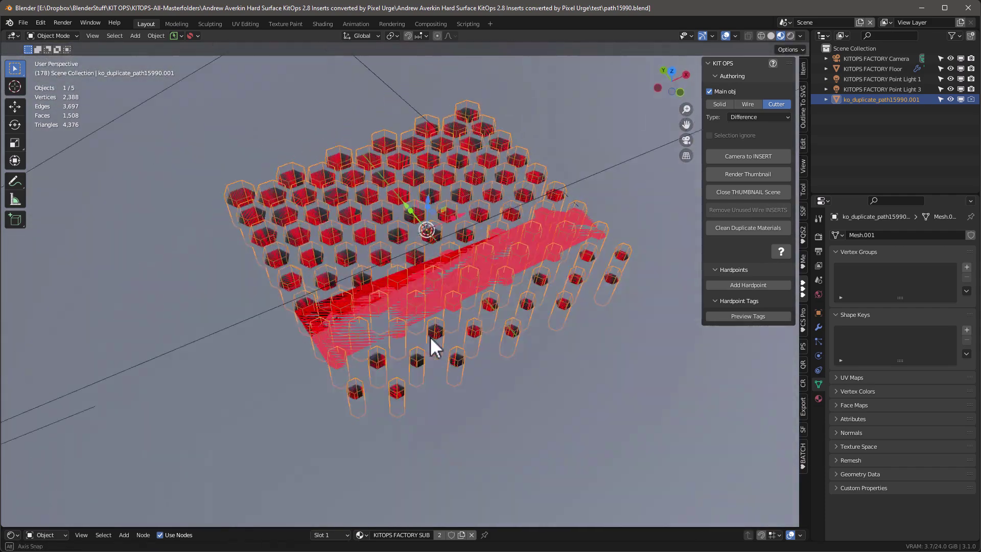
pyautogui.click(628, 364)
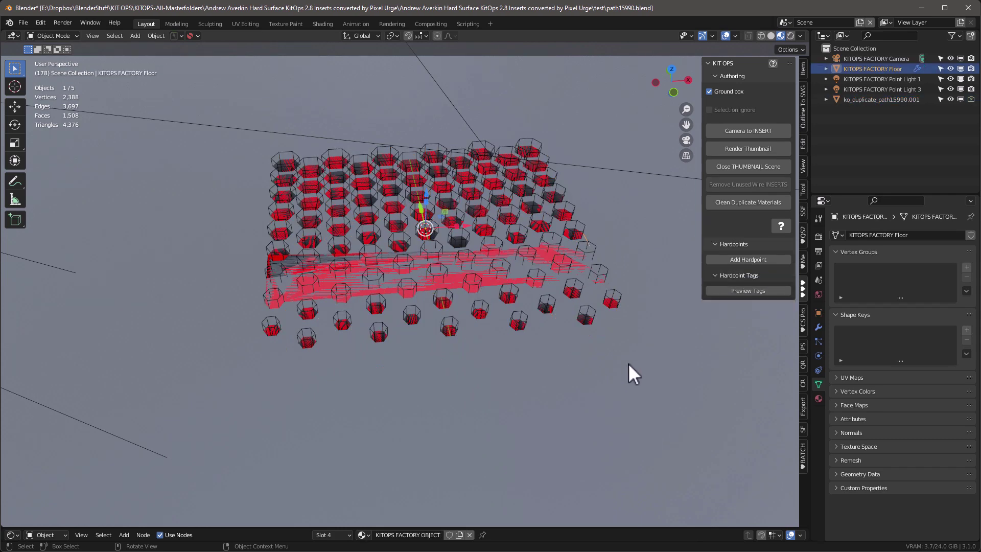
pyautogui.click(818, 328)
pyautogui.click(836, 275)
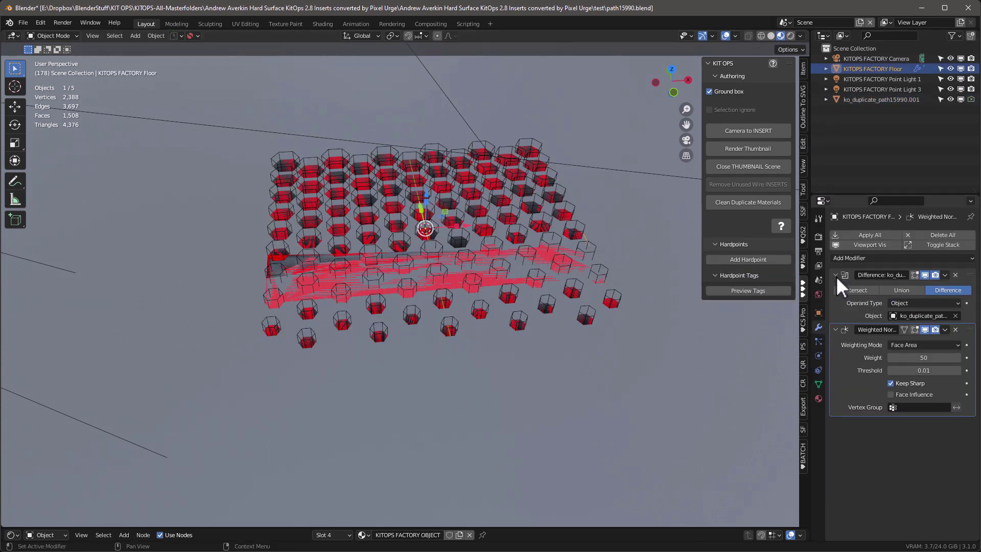
pyautogui.click(945, 329)
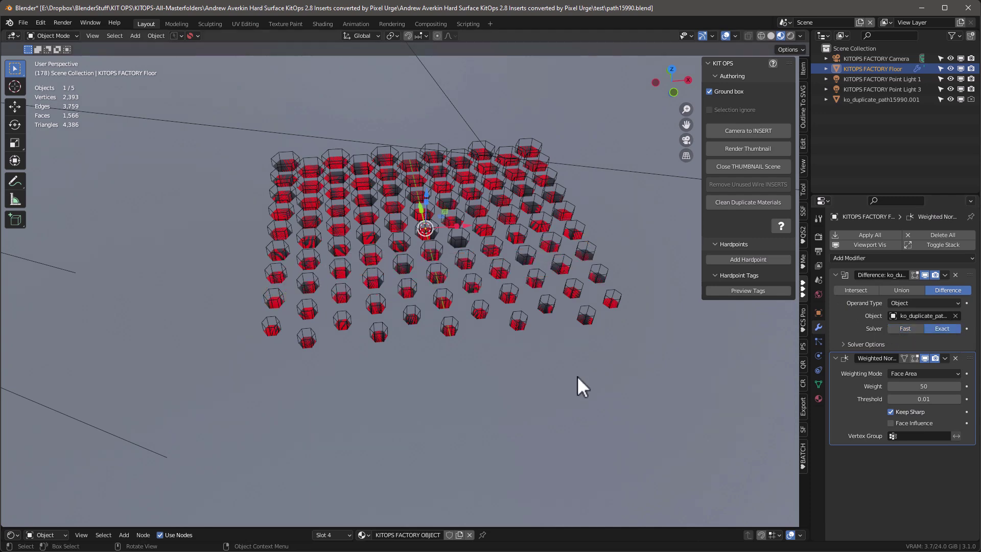
pyautogui.moveTo(577, 376); pyautogui.dragTo(471, 382, button='middle')
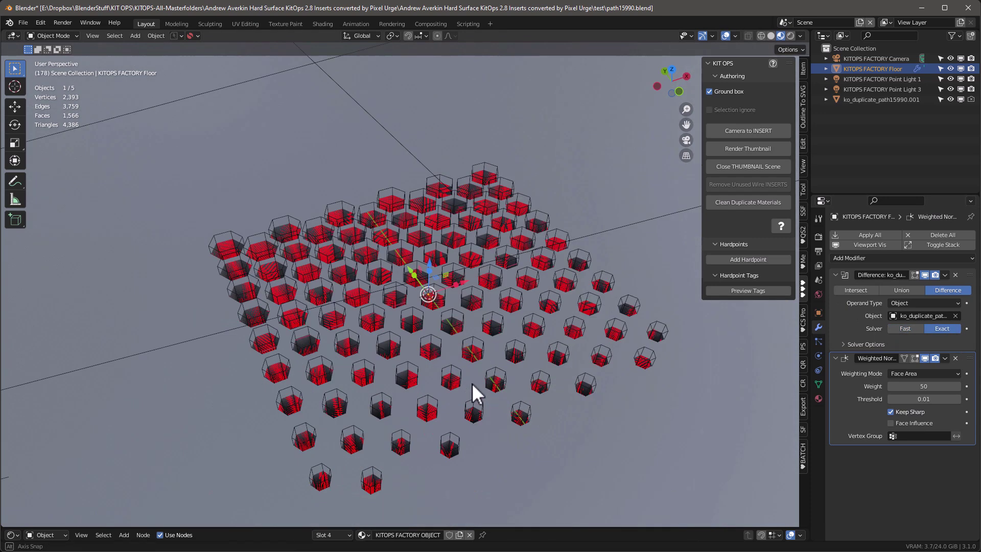
# Clear the hole shading artifacts, reframe the camera and render the INSERT thumbnail.
pyautogui.rightClick(475, 277)
pyautogui.click(449, 279)
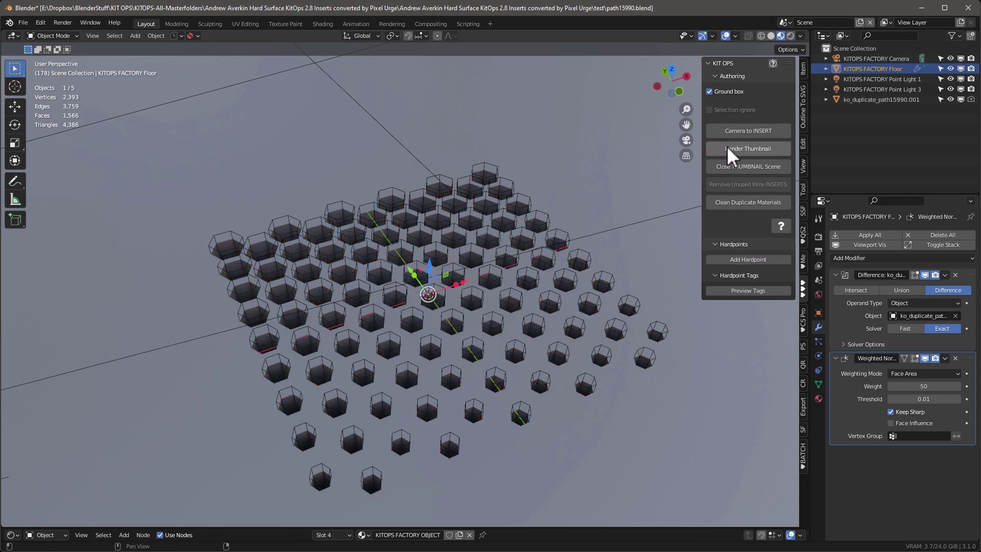
pyautogui.click(745, 132)
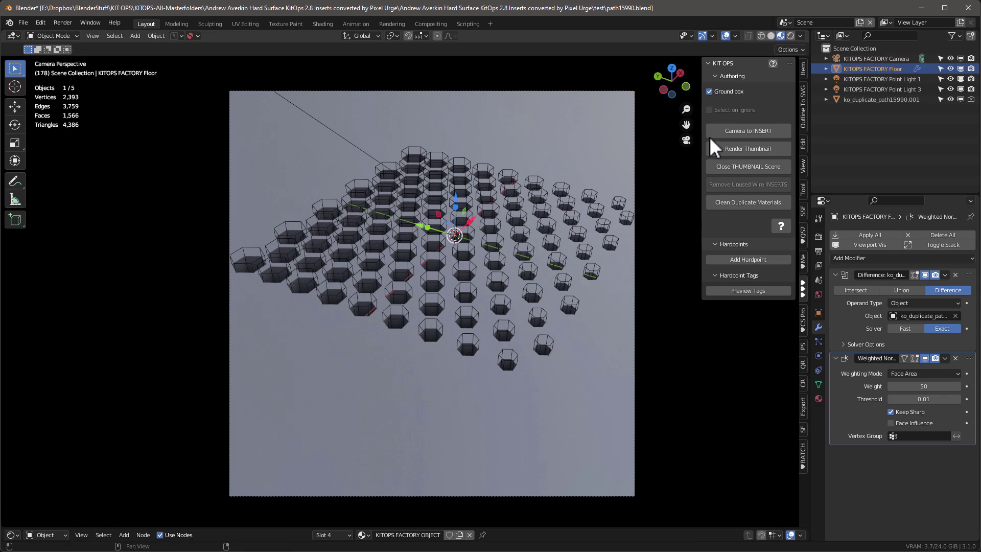
pyautogui.click(745, 150)
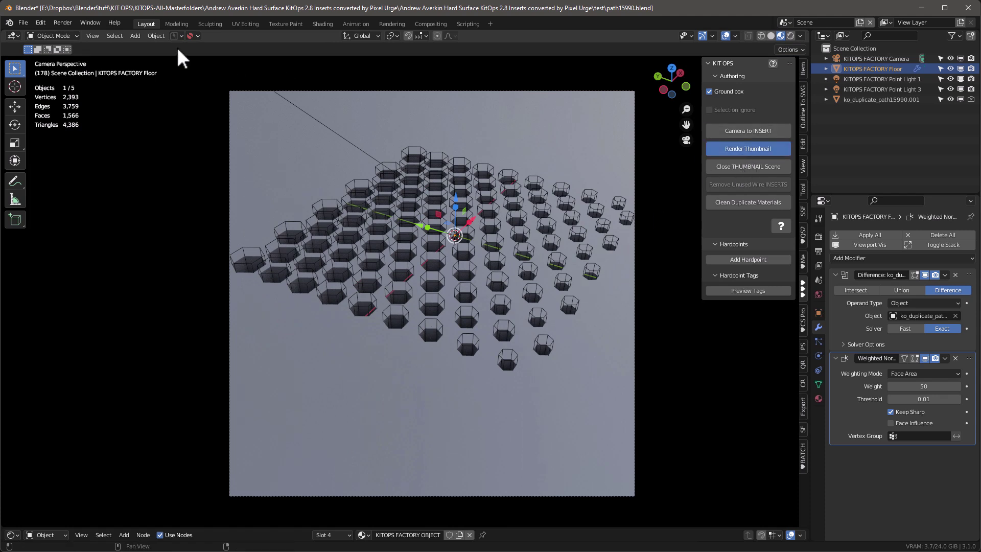
pyautogui.click(21, 28)
# Start a new General scene without saving, then select and frame the Box cube.
pyautogui.moveTo(30, 32)
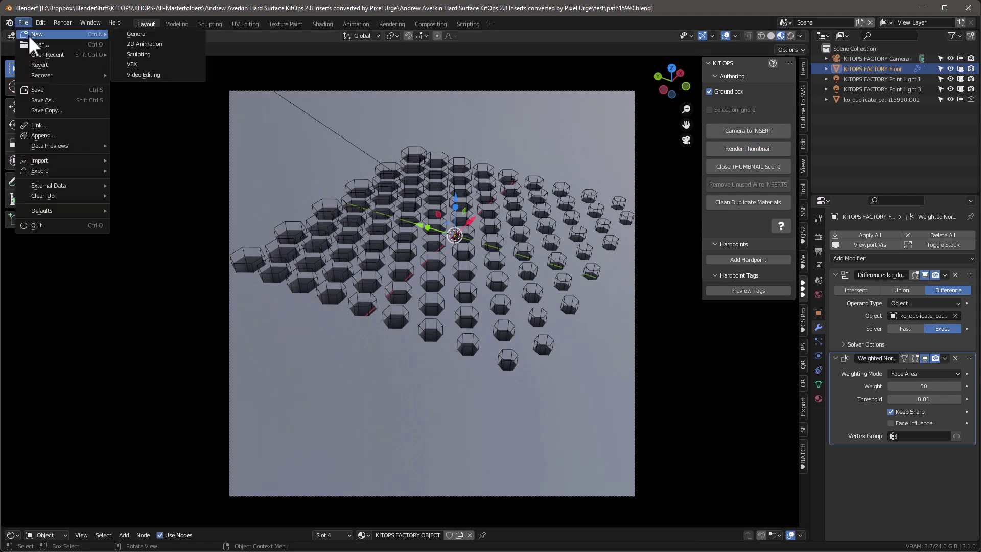
pyautogui.click(143, 40)
pyautogui.click(510, 301)
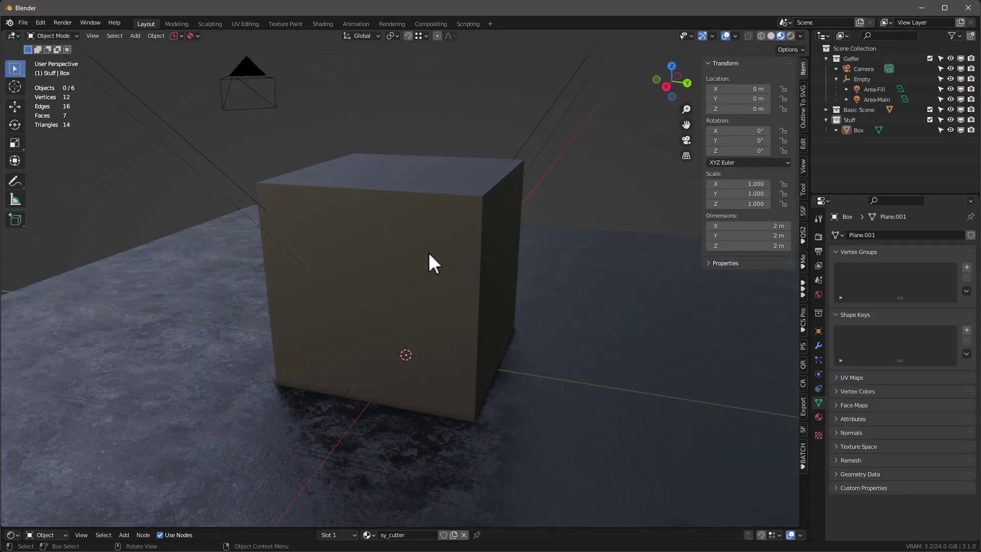
pyautogui.moveTo(428, 252); pyautogui.dragTo(419, 212, button='middle')
pyautogui.click(419, 212)
pyautogui.press('KP_Decimal')
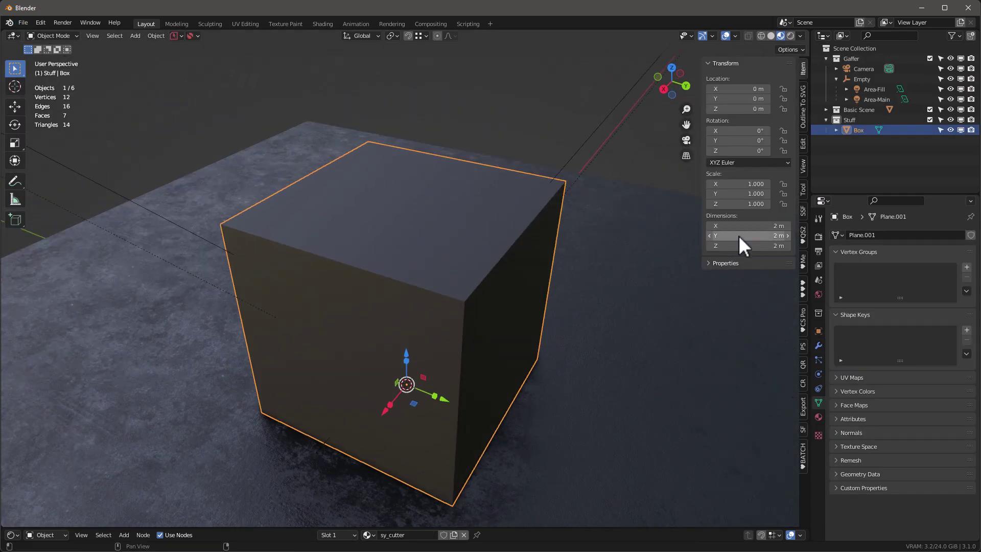
# Add the test kpack's path15990 INSERT onto the cube's top face.
pyautogui.click(798, 231)
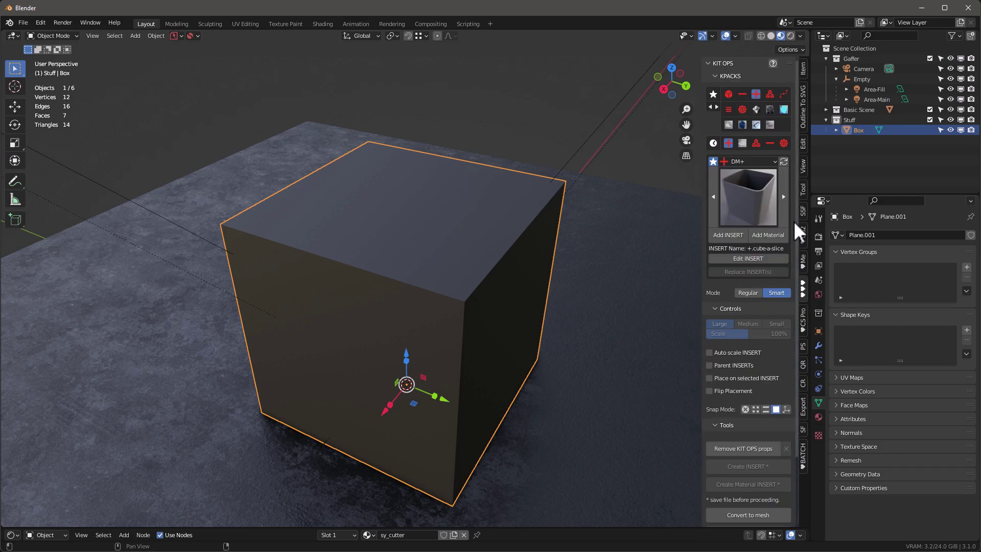
pyautogui.click(771, 160)
pyautogui.click(722, 229)
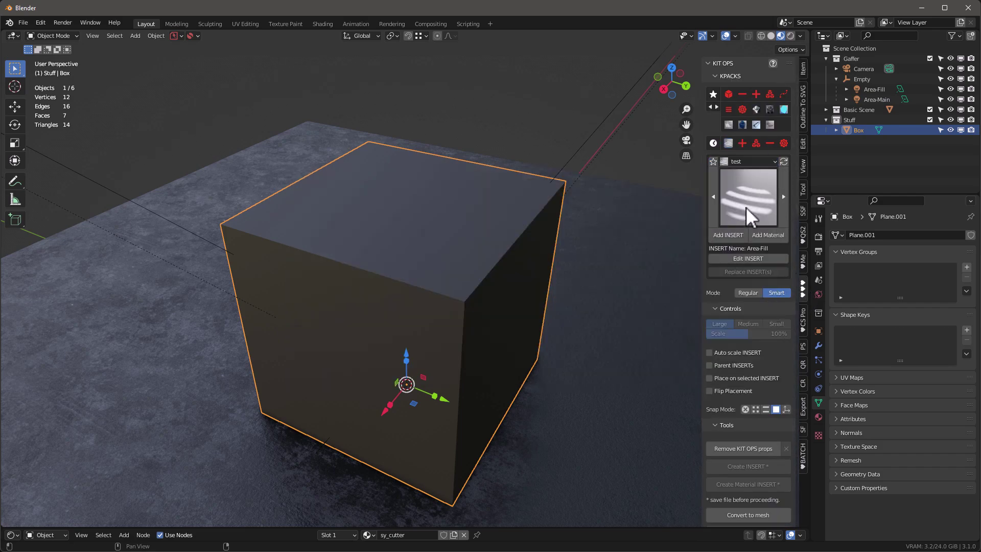
pyautogui.click(751, 194)
pyautogui.click(715, 248)
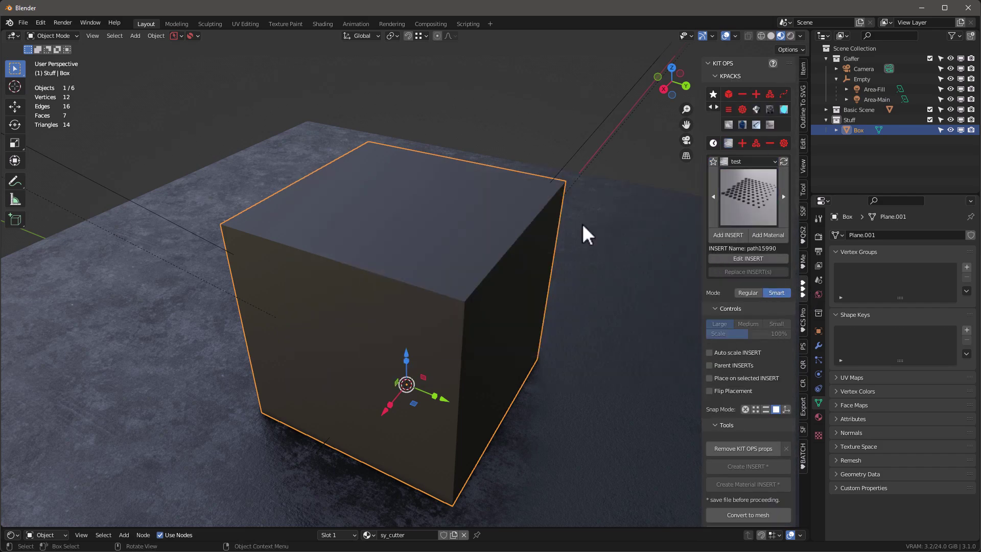
pyautogui.click(728, 235)
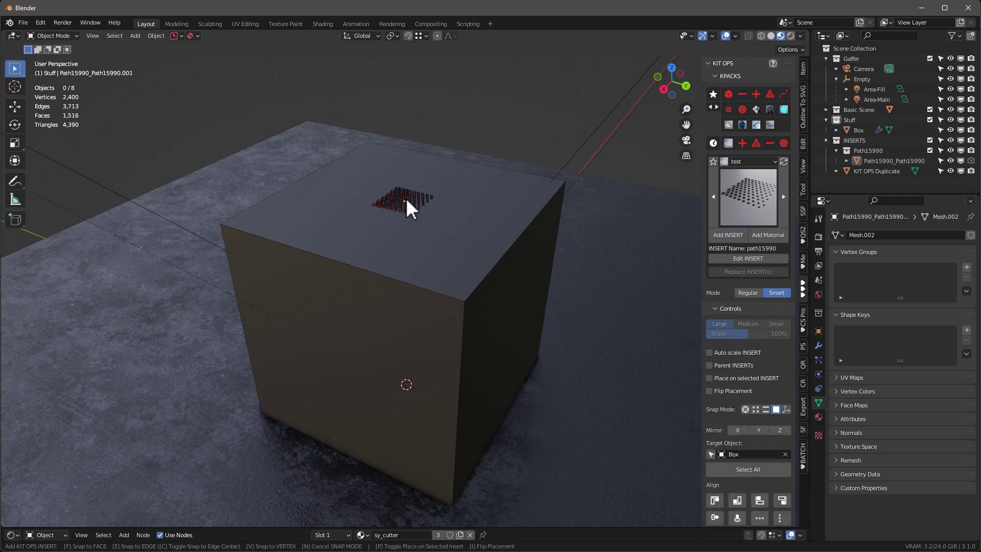
pyautogui.scroll(10, 409, 192)
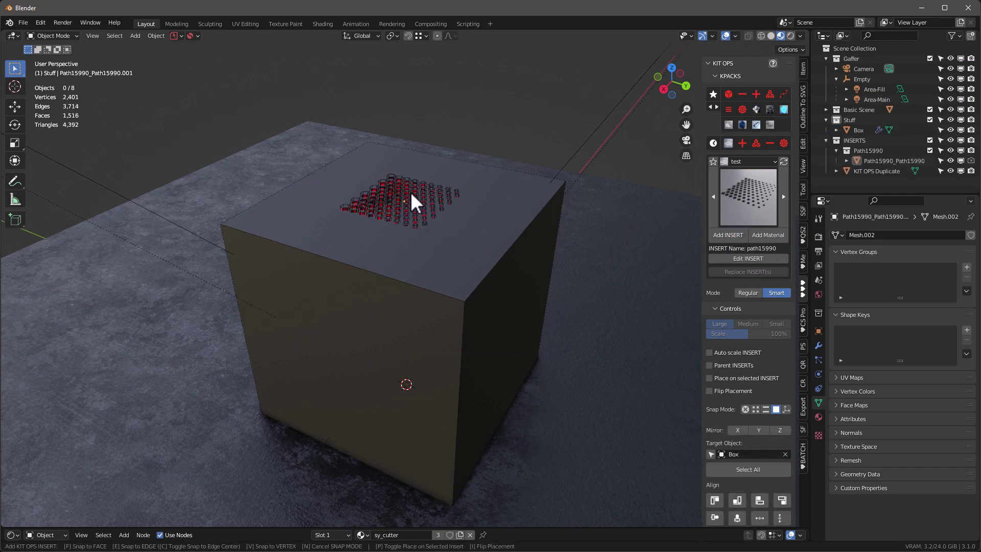
pyautogui.click(463, 263)
# Turn off face orientation, inspect the hex holes without overlays, and reselect Box.
pyautogui.press('q')
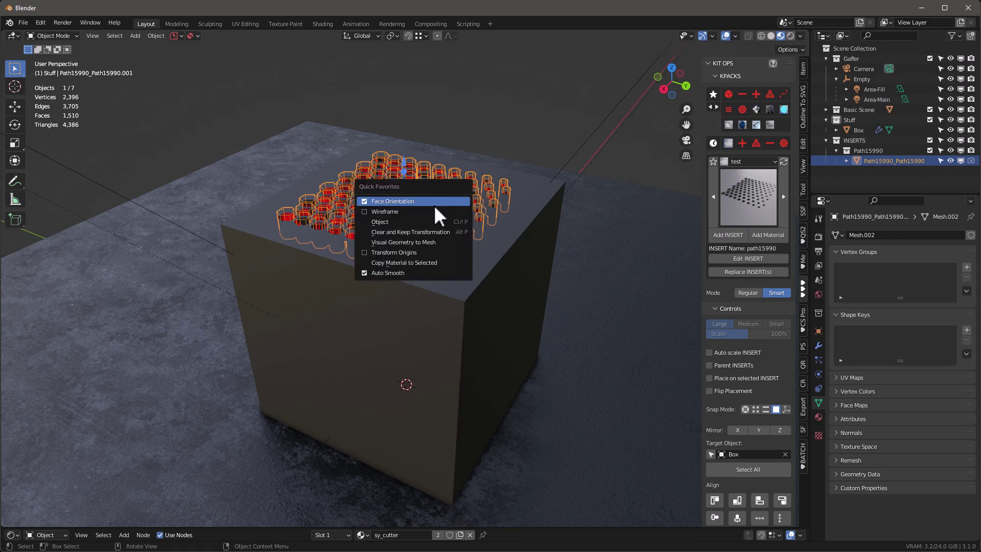
pyautogui.click(434, 203)
pyautogui.click(726, 35)
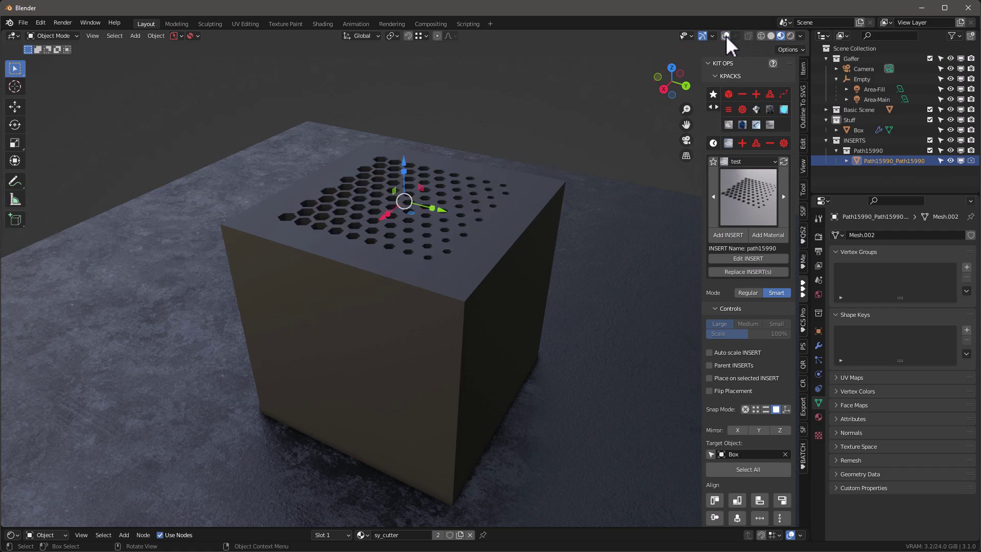
pyautogui.moveTo(507, 144); pyautogui.dragTo(514, 169, button='middle')
pyautogui.click(535, 191)
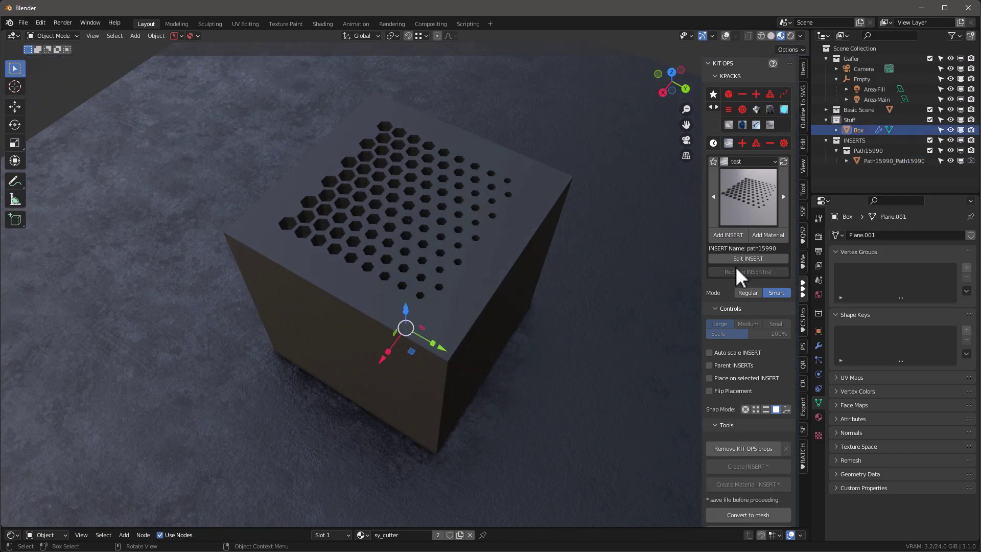
pyautogui.click(726, 35)
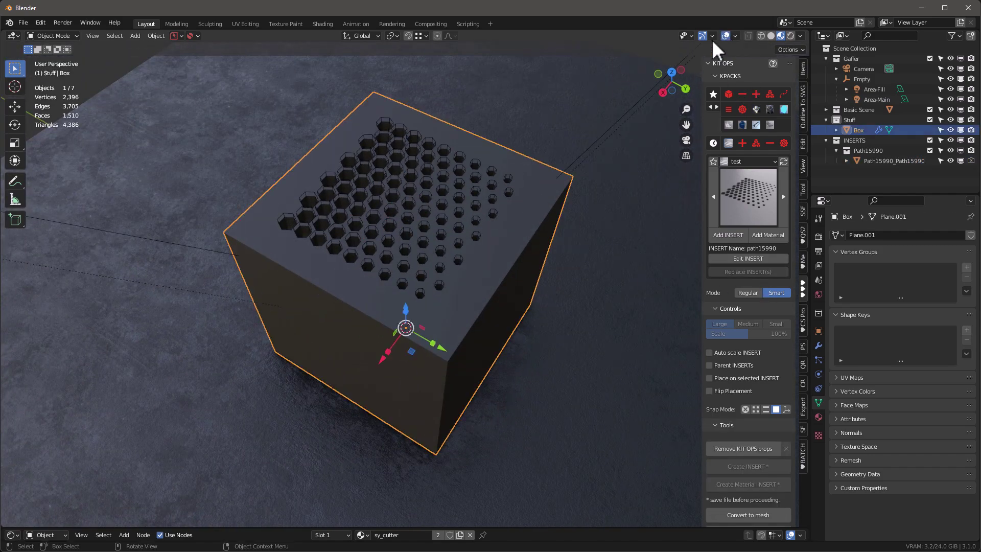
# Try the Exact solver on the cube's Difference boolean, then keep it on Fast.
pyautogui.click(818, 345)
pyautogui.click(835, 275)
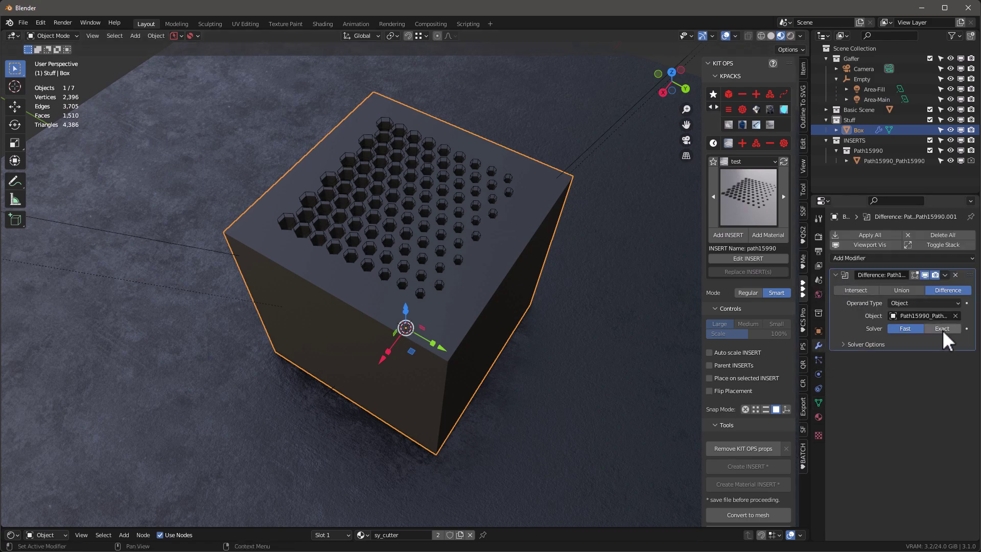
pyautogui.click(942, 330)
pyautogui.click(905, 327)
pyautogui.moveTo(417, 297); pyautogui.dragTo(435, 243, button='middle')
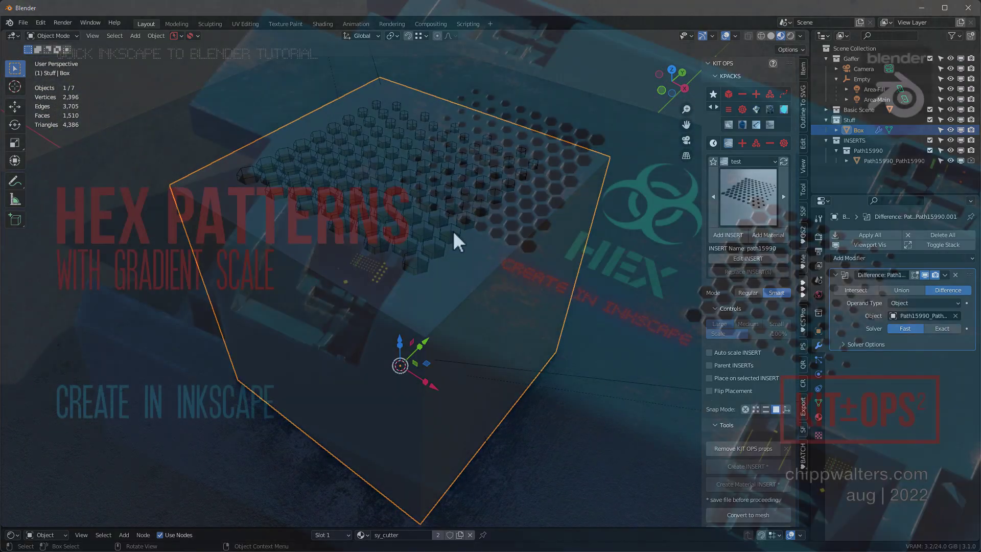